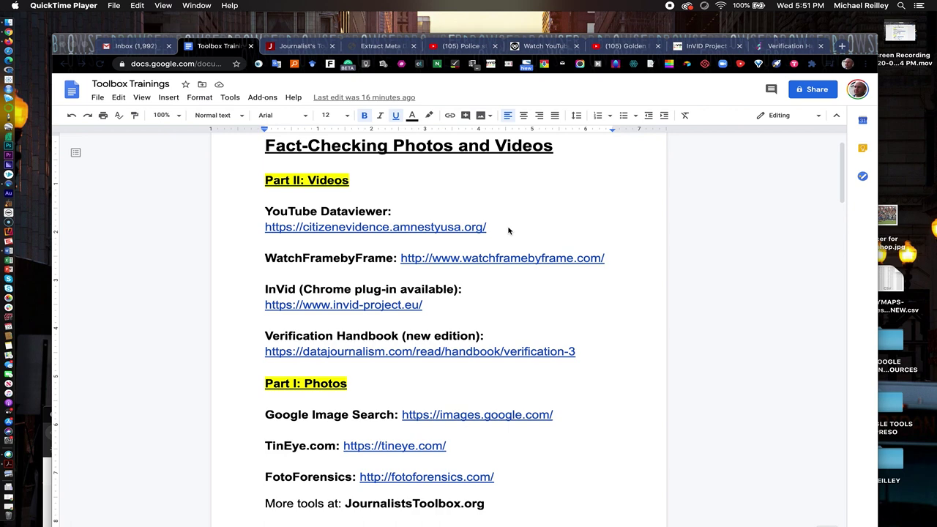
Switch to the Journalist's Toolbox site and open its Trust and verification category.
left_click(293, 48)
left_click(292, 46)
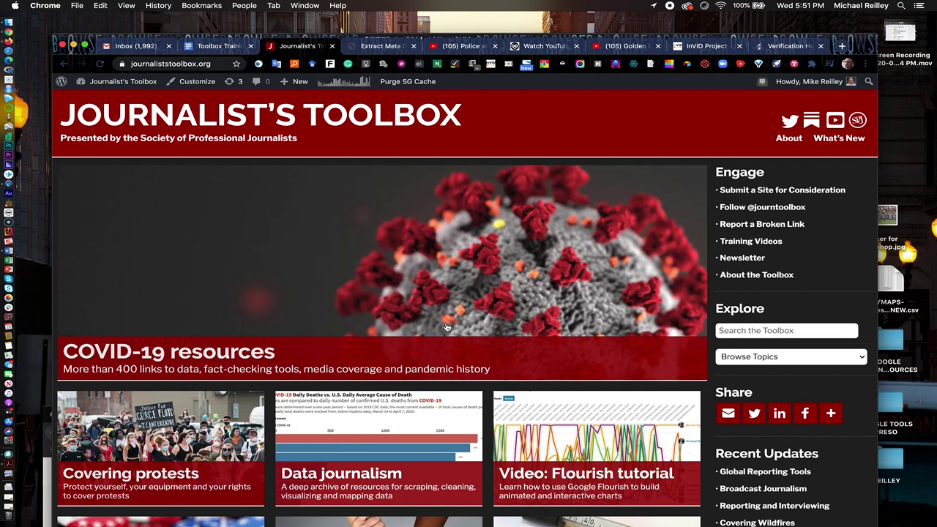
scroll(447, 327, "down", 5)
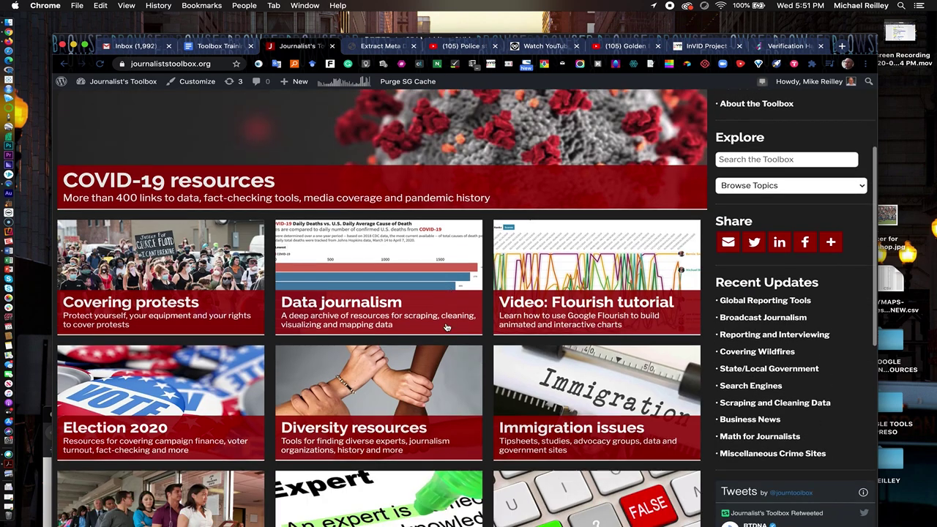
scroll(446, 327, "down", 5)
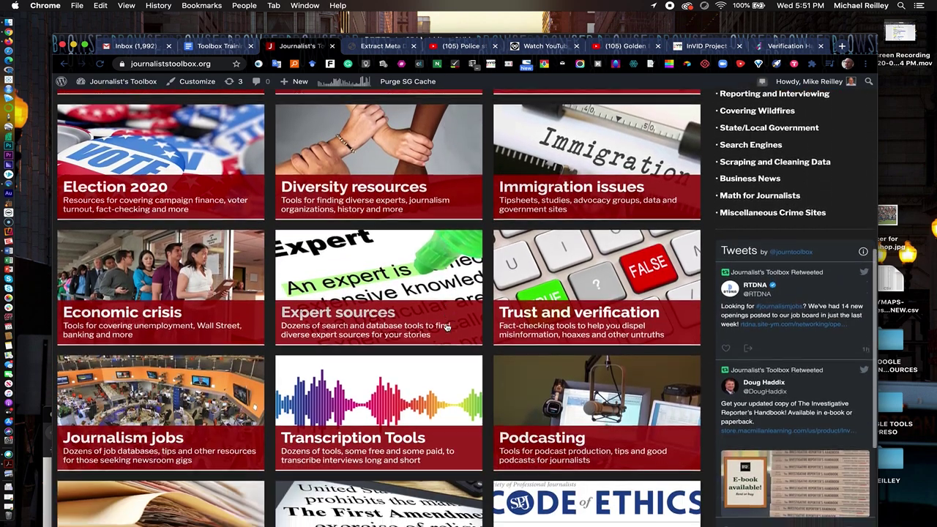
scroll(447, 327, "up", 2)
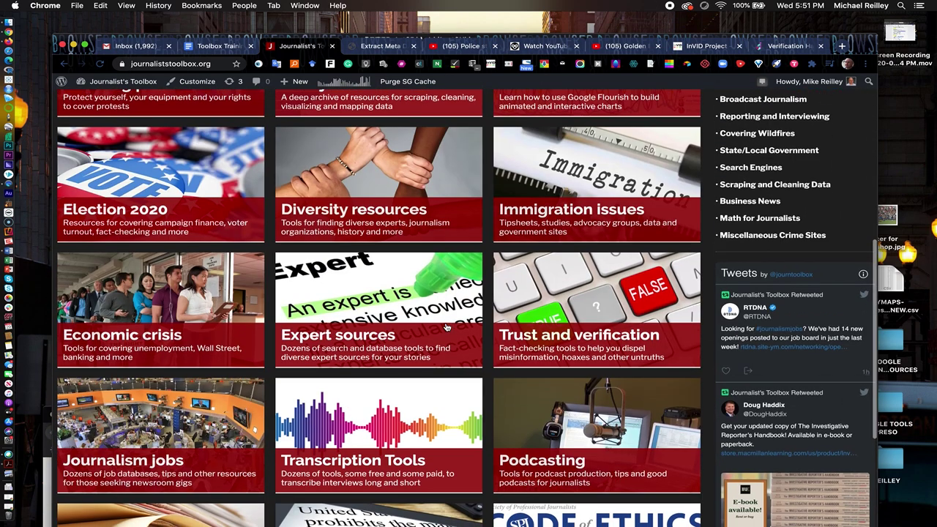
left_click(551, 337)
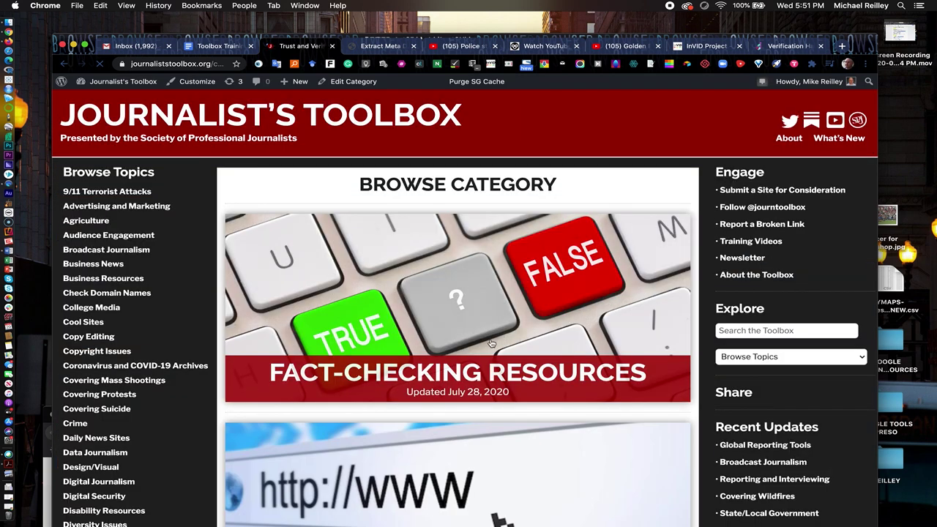
Open the Fact-Checking Resources page and look through its listed tools, guides and training courses.
scroll(465, 410, "down", 3)
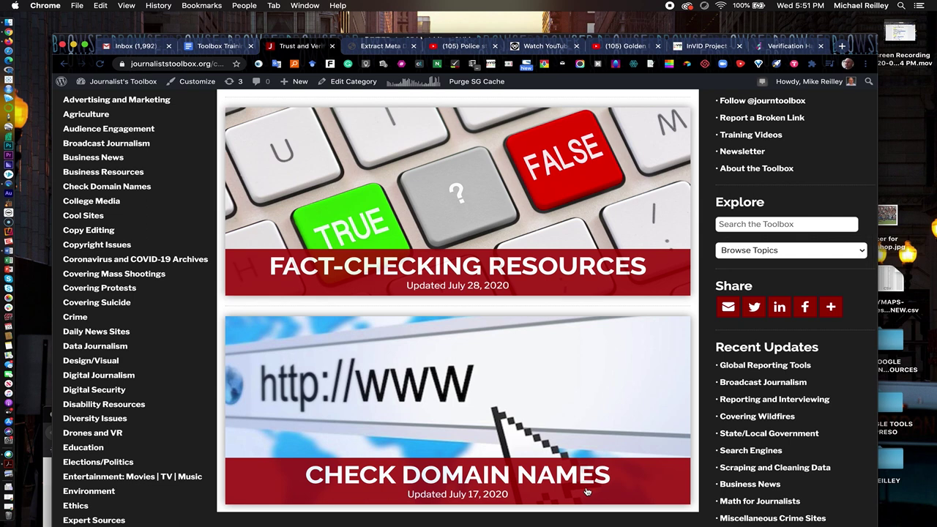
left_click(488, 270)
scroll(456, 443, "down", 1)
scroll(455, 443, "down", 6)
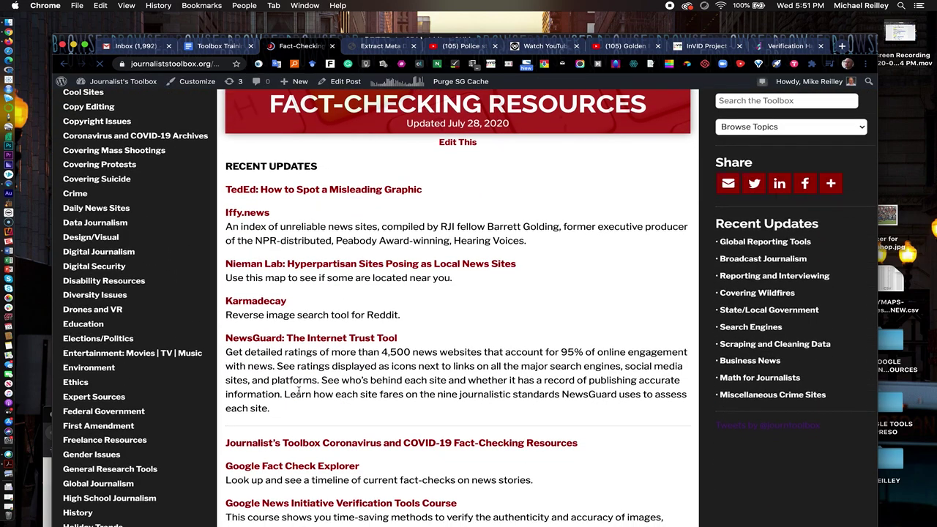
scroll(297, 387, "down", 9)
scroll(299, 393, "down", 3)
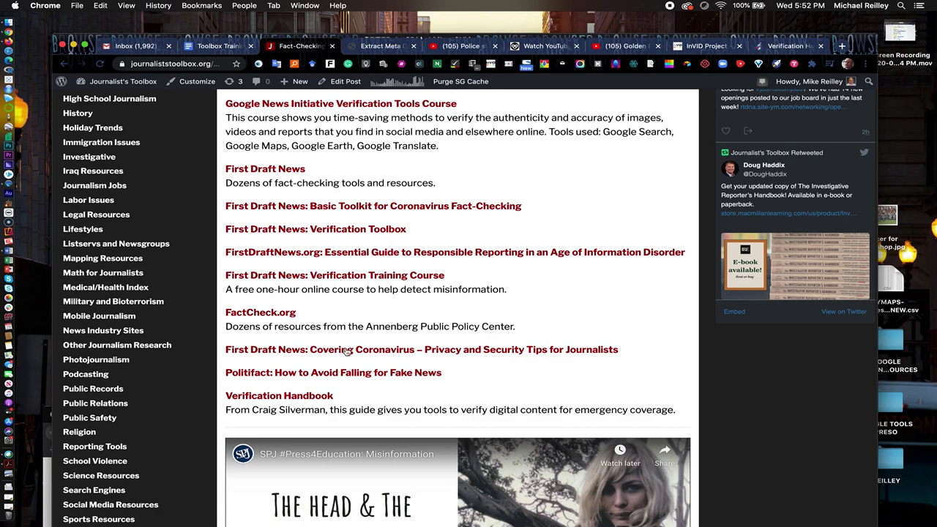
scroll(346, 351, "down", 5)
scroll(348, 355, "down", 12)
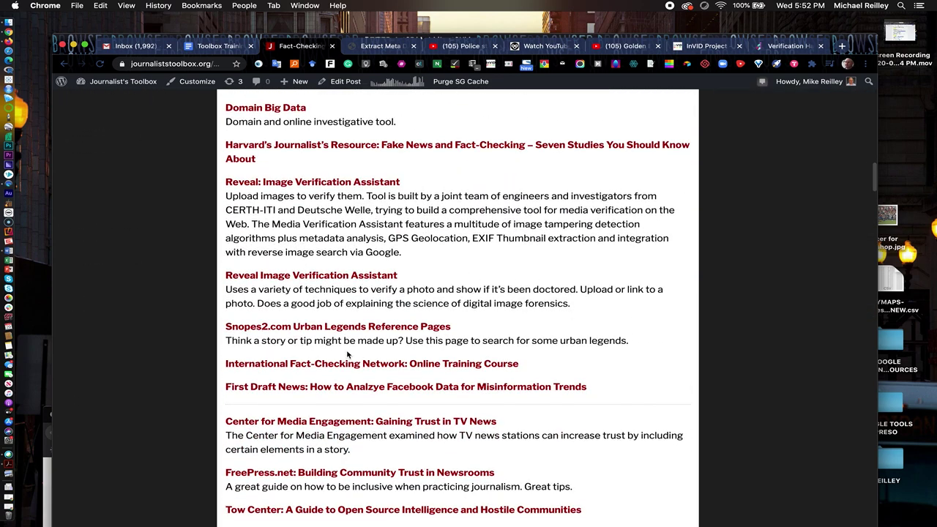
scroll(348, 355, "up", 20)
scroll(347, 352, "up", 2)
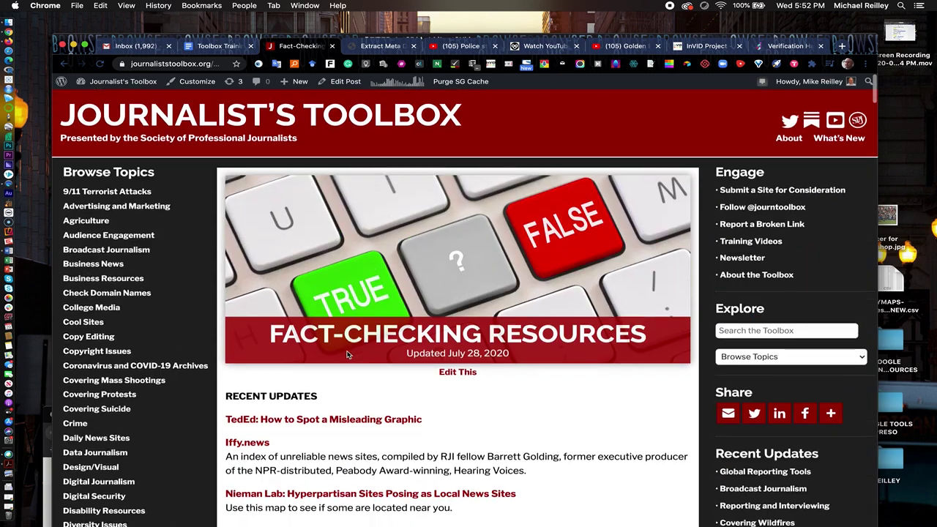
Return to the Journalist's Toolbox homepage and view the list of topics available for browsing.
left_click(355, 115)
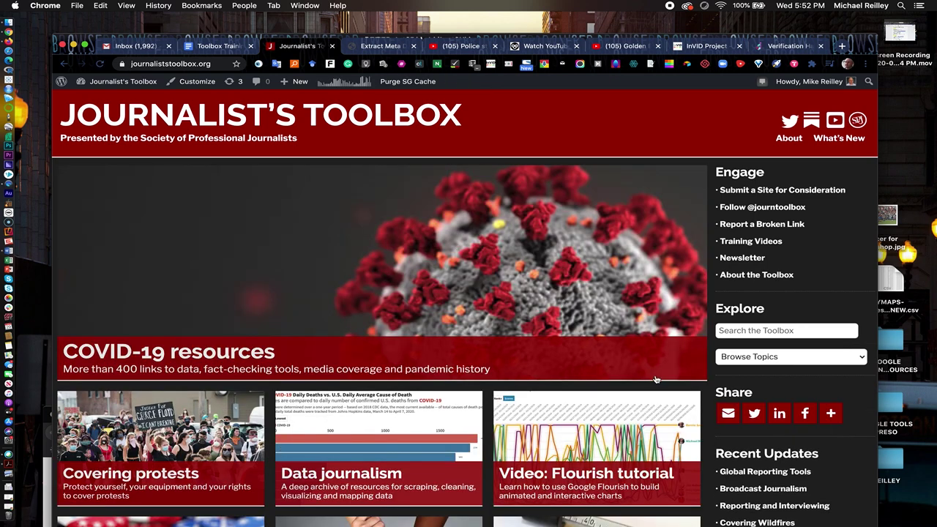
left_click(778, 359)
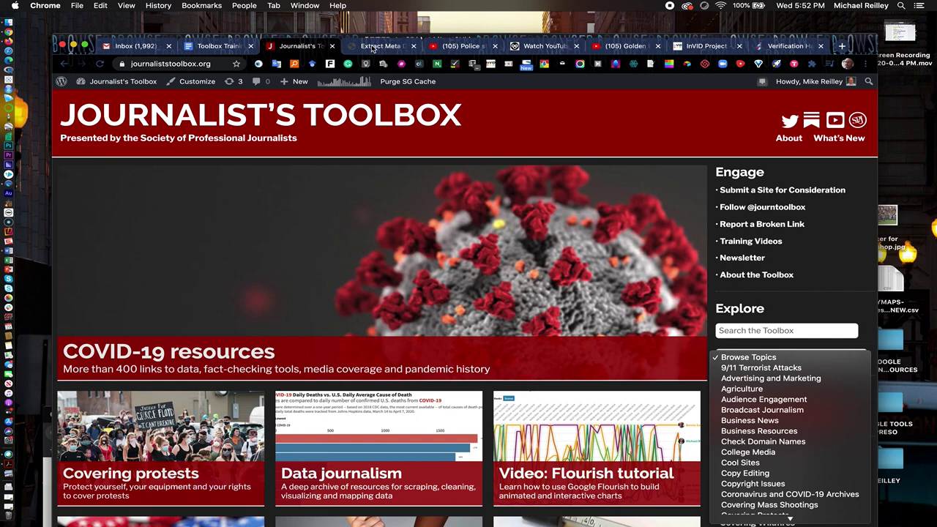
key("Escape")
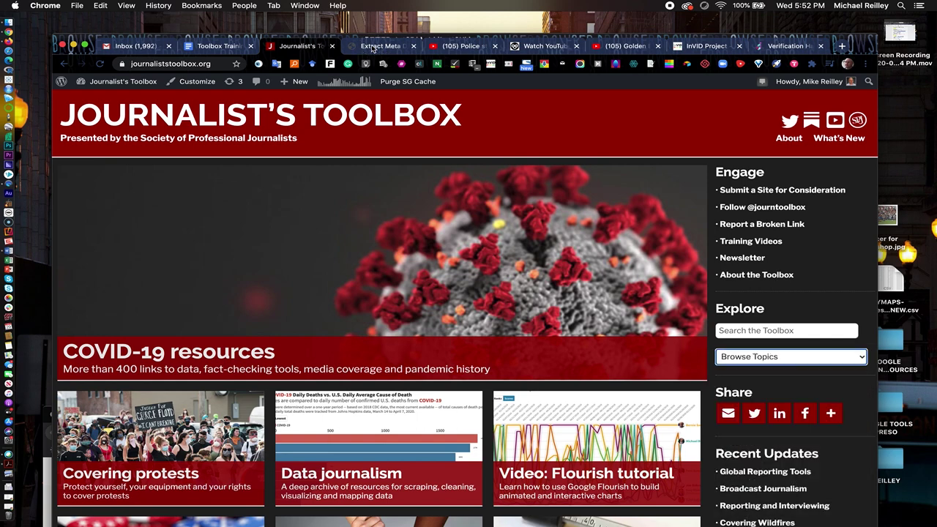
View the Youtube DataViewer page, then copy the URL of the YouTube video "Police stage fake terror attack in Trafford centre".
left_click(373, 46)
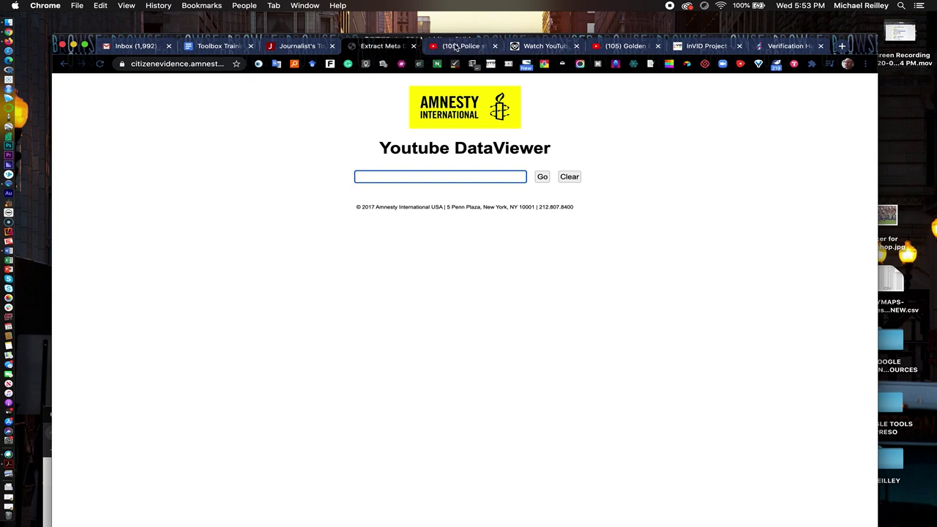
left_click(456, 46)
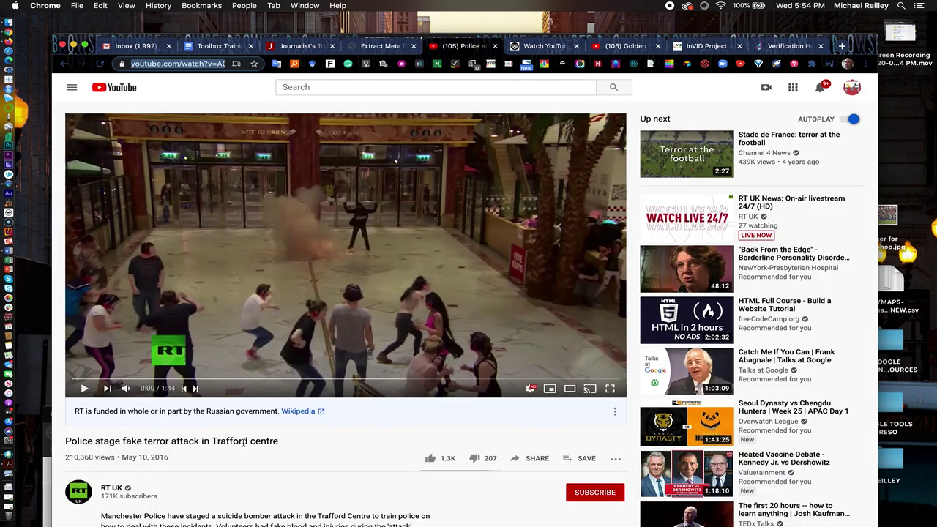
left_click(208, 64)
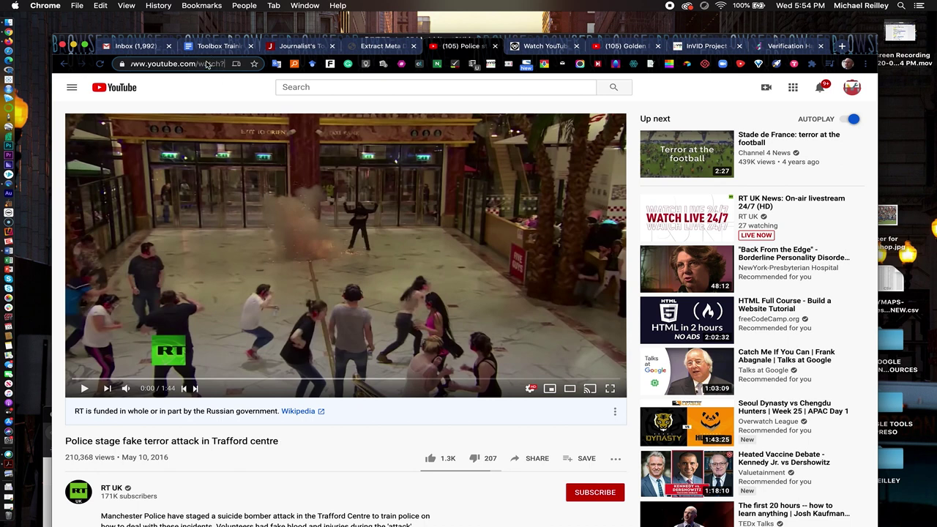
triple_click(208, 64)
key("super+c")
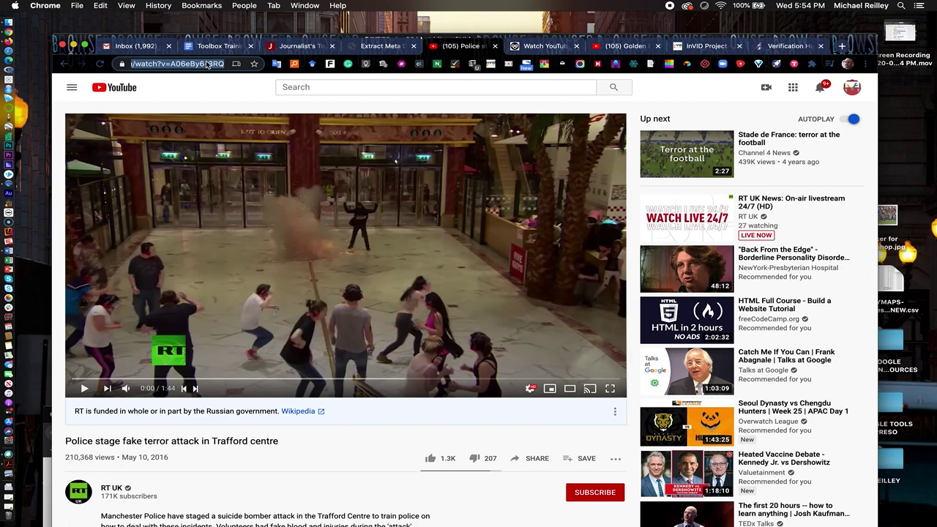
Paste the copied video URL into Amnesty's Youtube DataViewer and extract the video's metadata.
left_click(369, 47)
left_click(388, 176)
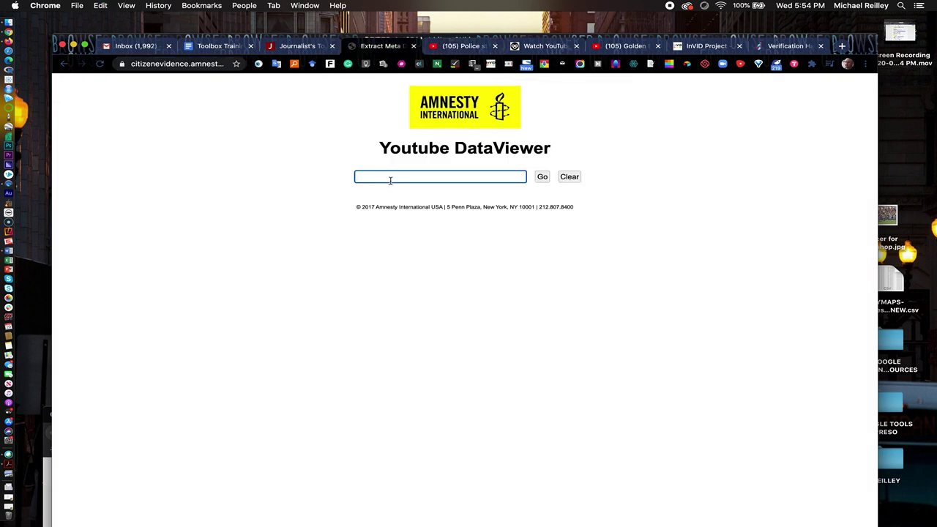
key("super+v")
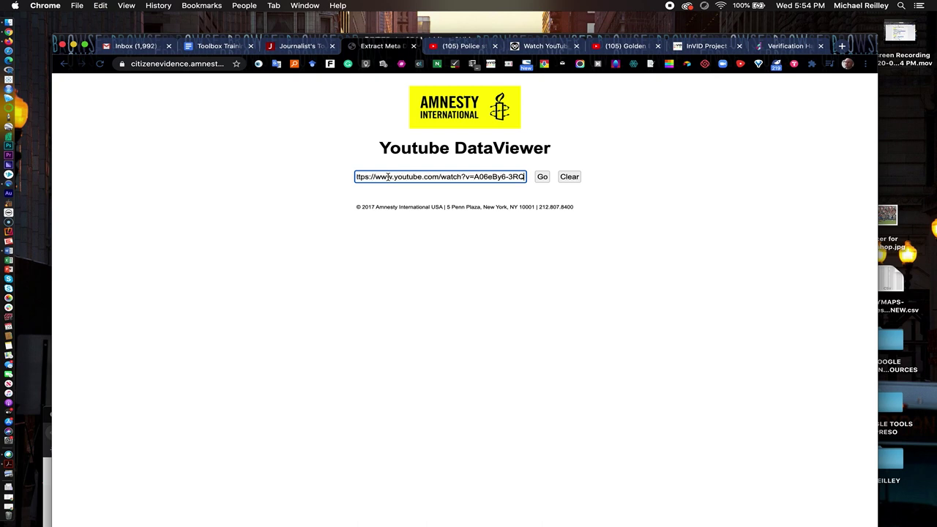
left_click(542, 179)
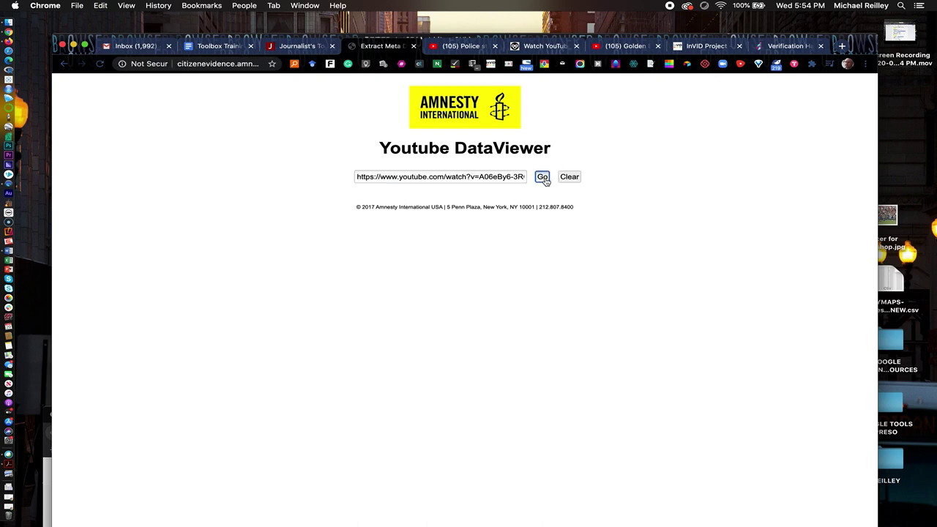
Run a reverse image search on the video's first thumbnail and examine the pages that include matching images.
scroll(544, 401, "down", 5)
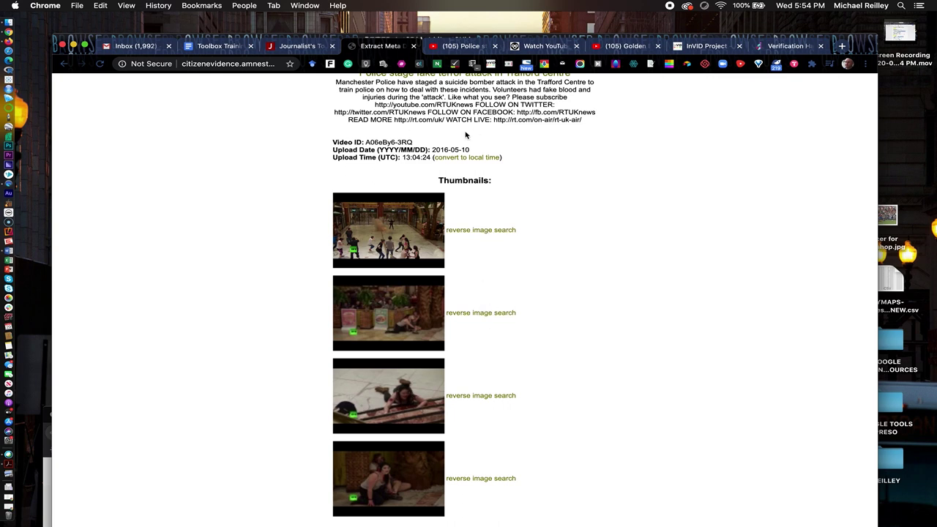
left_click(477, 232)
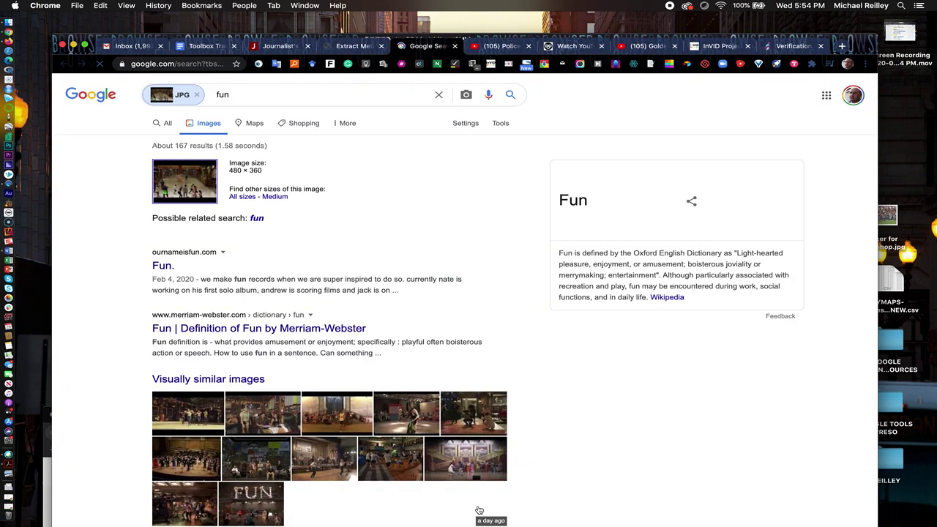
scroll(582, 428, "down", 1)
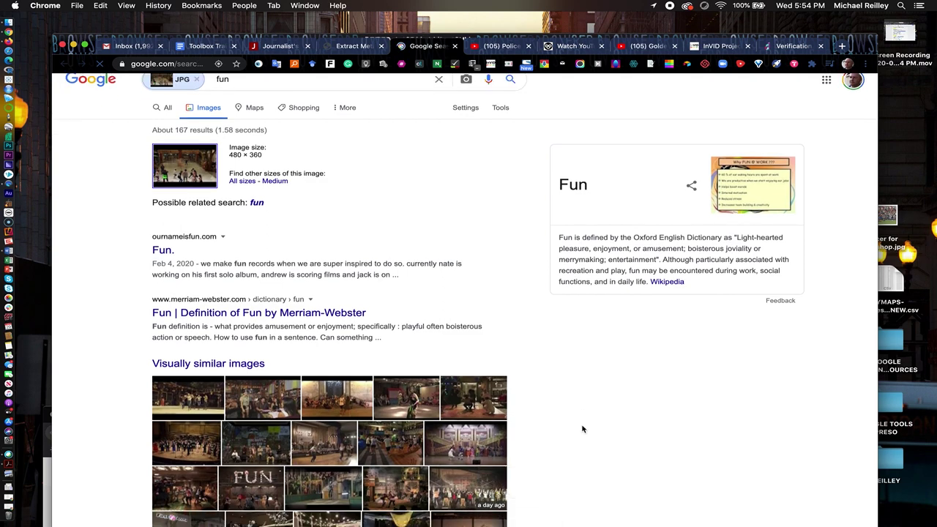
scroll(582, 429, "down", 10)
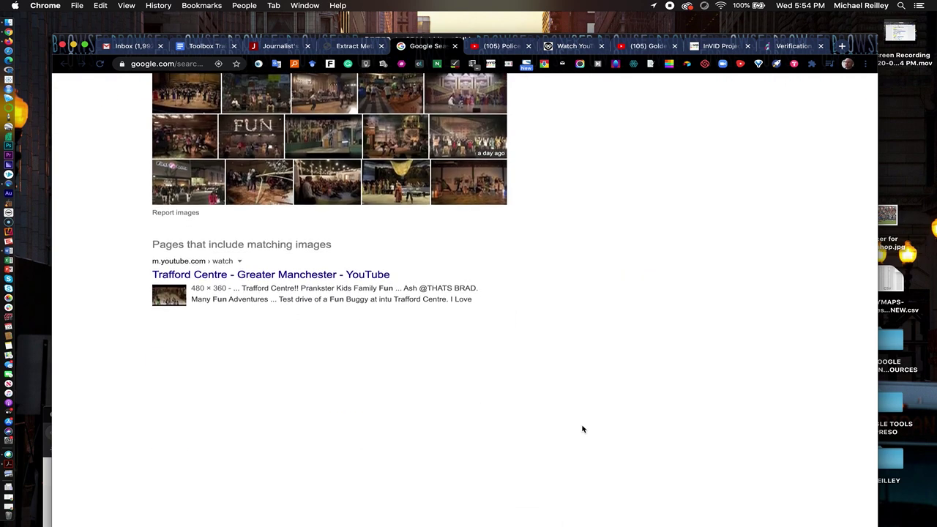
scroll(582, 428, "down", 5)
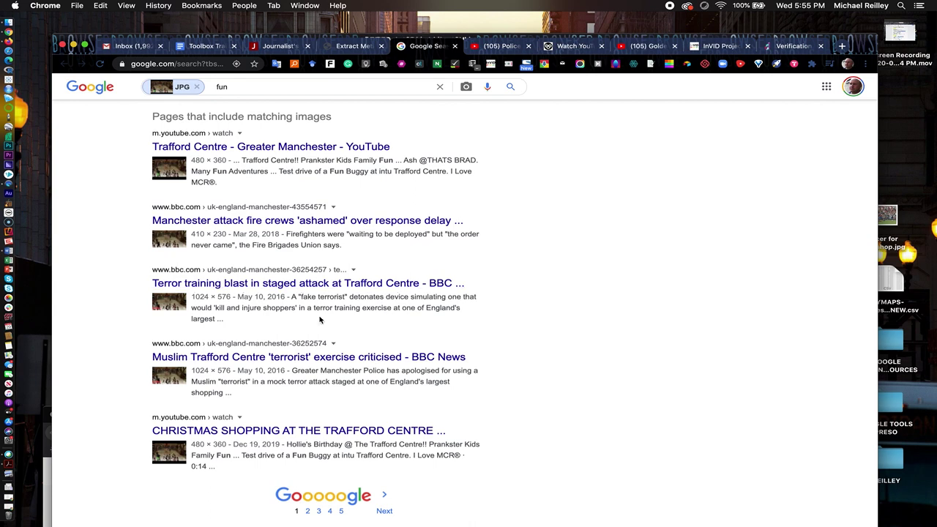
scroll(333, 327, "up", 2)
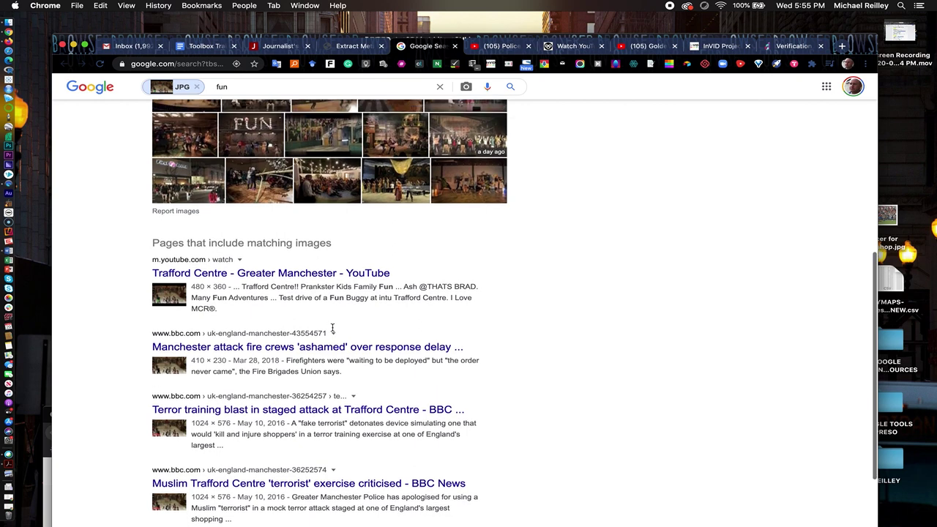
scroll(333, 327, "down", 2)
scroll(333, 327, "down", 2)
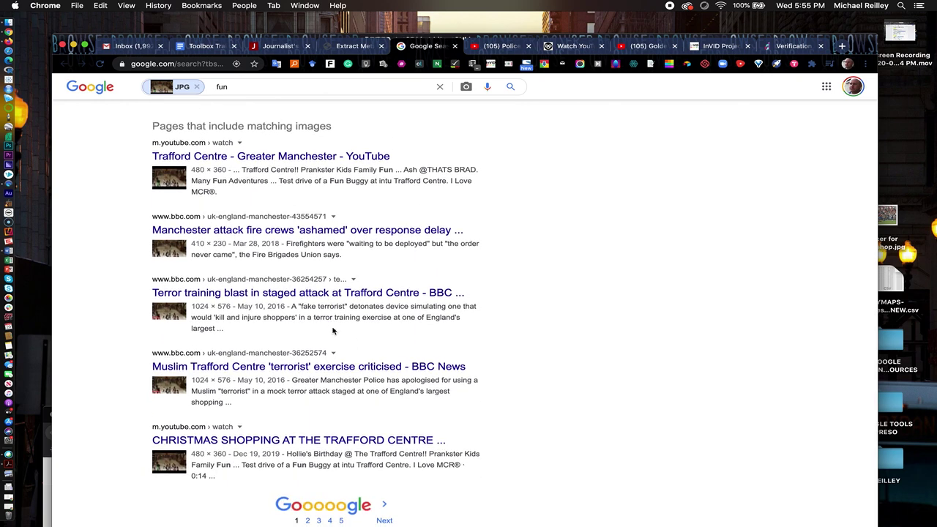
scroll(333, 331, "up", 1)
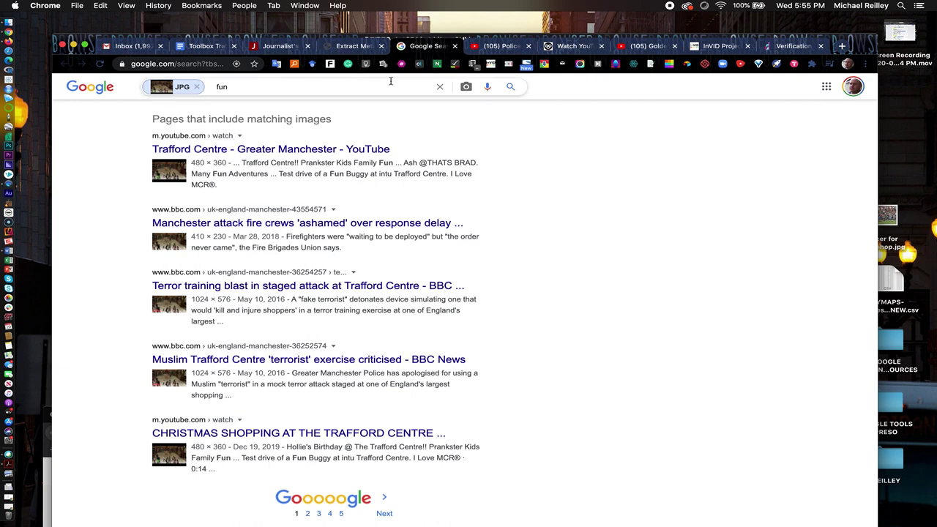
Switch to the watchframebyframe.com site and look through its featured frame-by-frame videos.
left_click(572, 47)
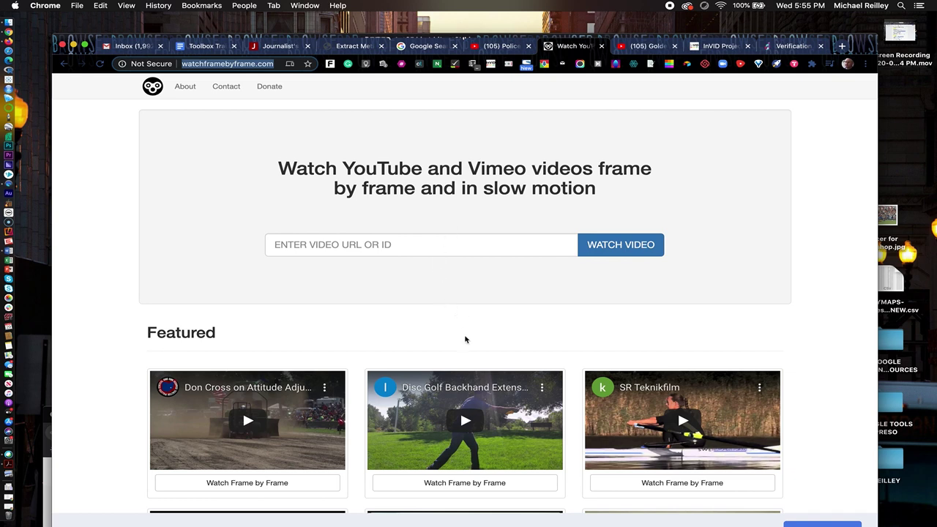
scroll(465, 339, "down", 5)
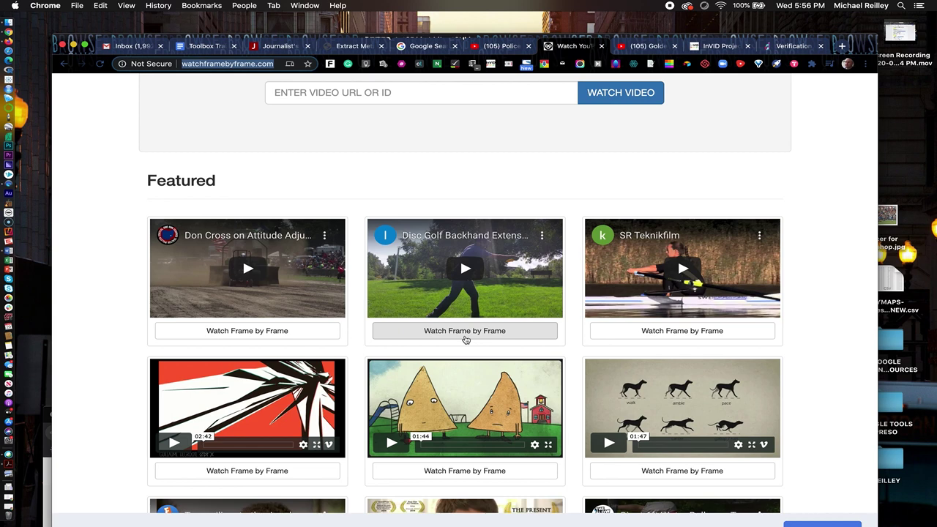
scroll(545, 501, "down", 3)
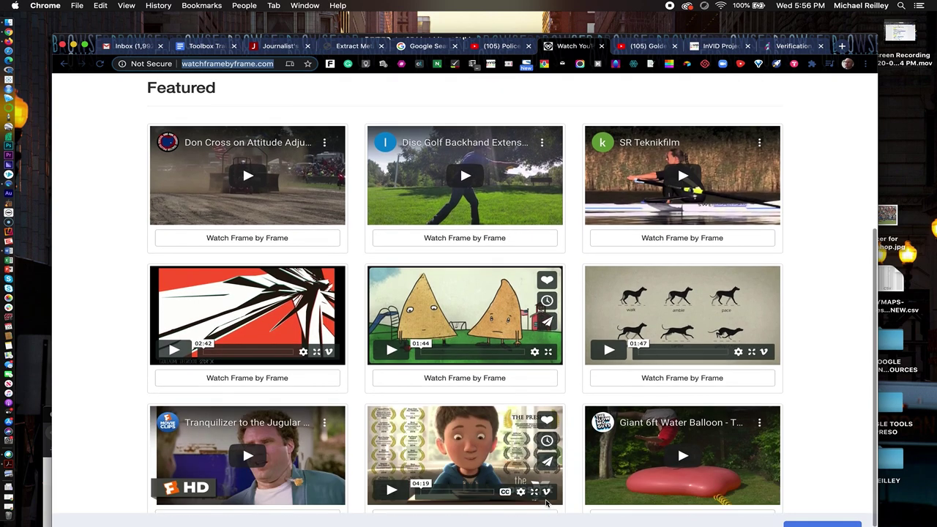
scroll(546, 502, "down", 1)
scroll(545, 503, "up", 7)
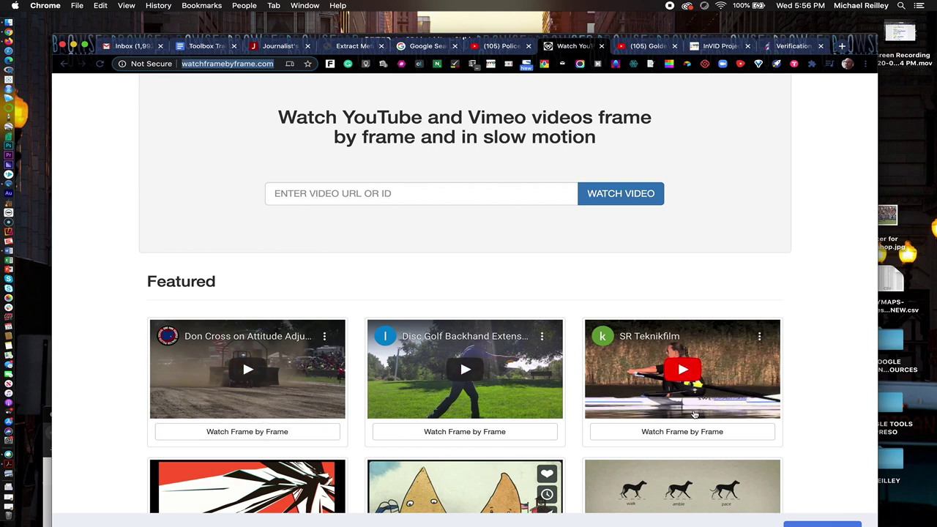
scroll(512, 453, "down", 5)
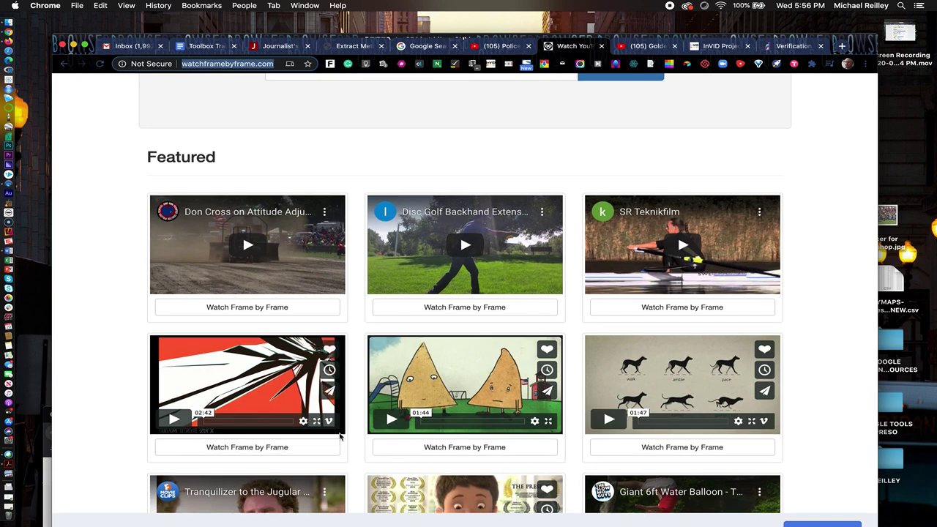
scroll(340, 437, "up", 5)
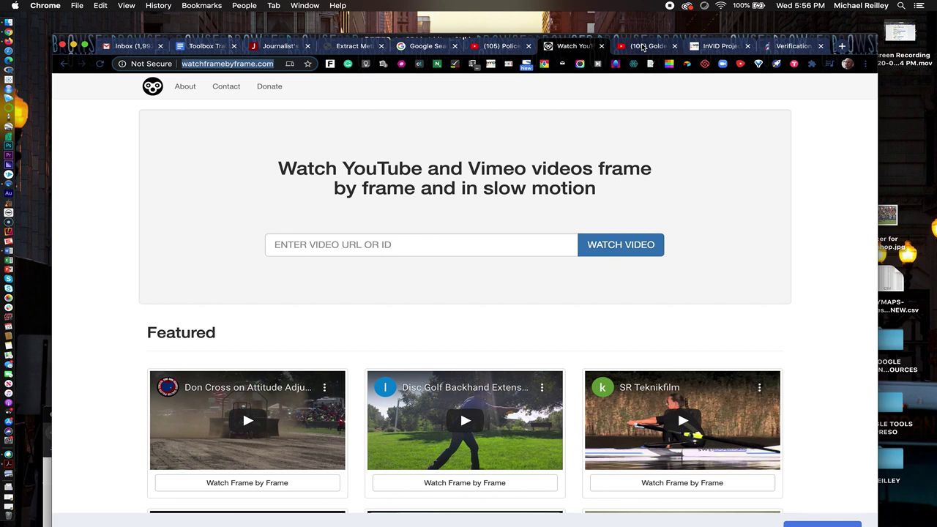
Switch to the YouTube video "Golden Eagle Snatches Kid", watch its opening 17 seconds, and rewind it to the start.
left_click(642, 47)
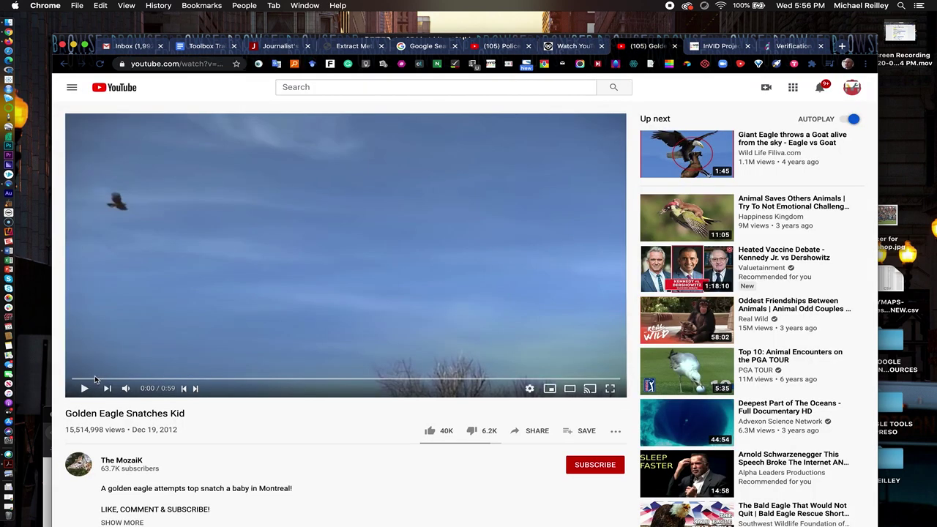
left_click(84, 388)
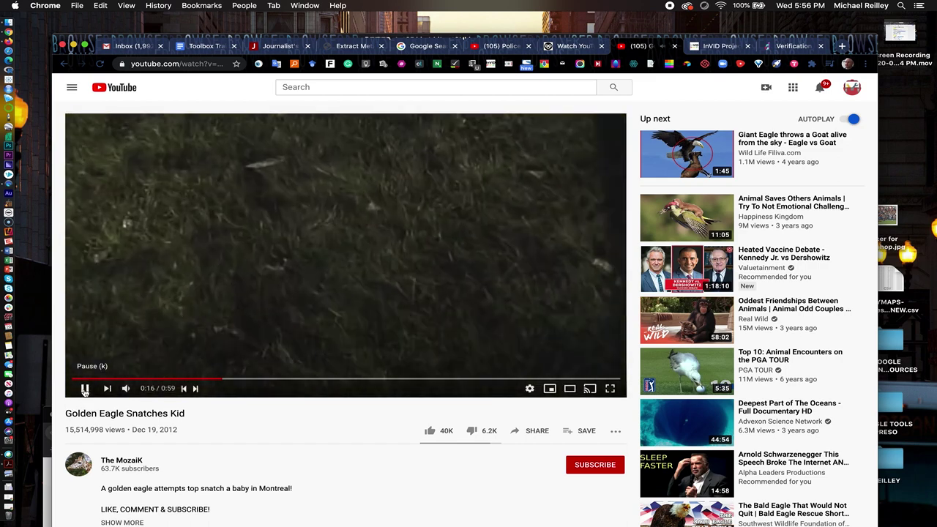
left_click(85, 388)
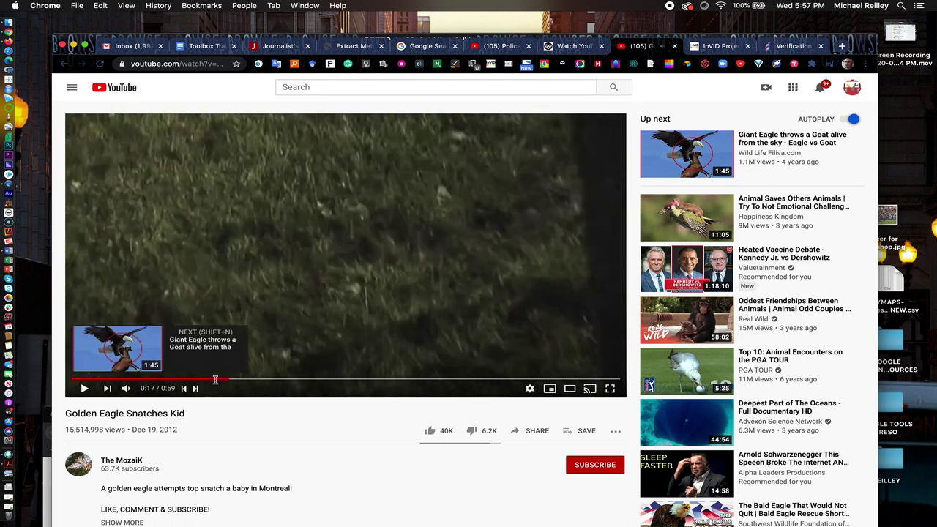
left_click(183, 380)
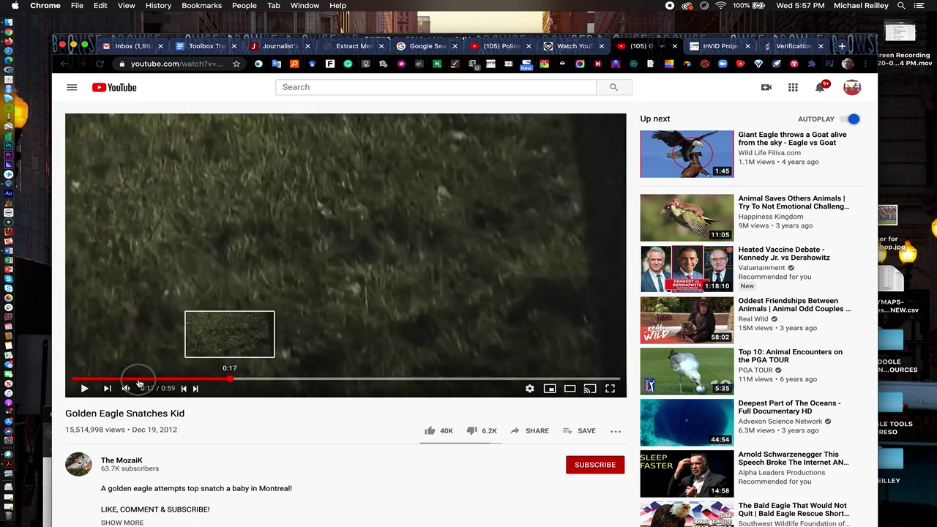
left_click(76, 379)
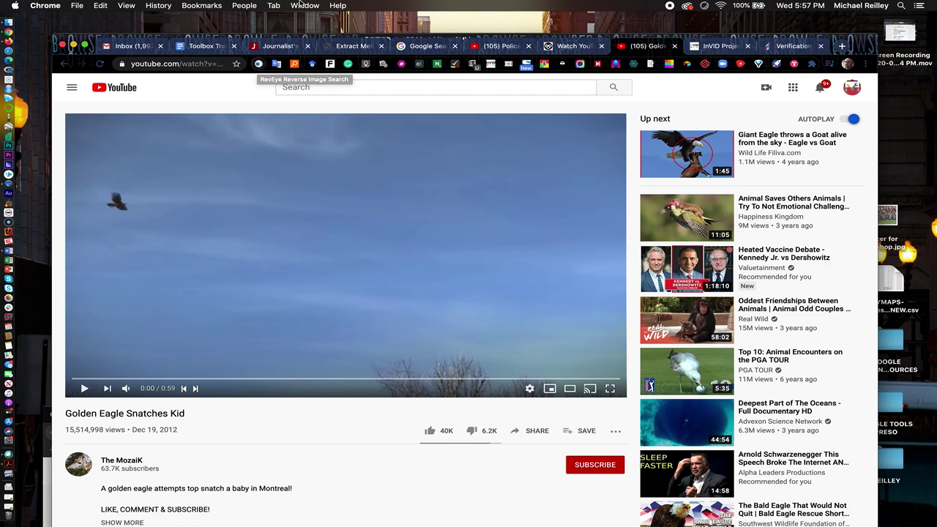
left_click(201, 63)
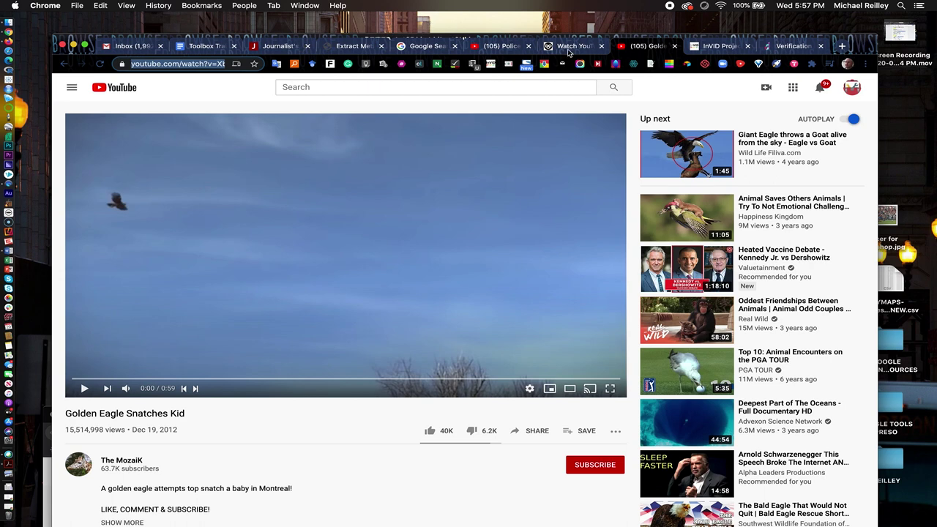
left_click(569, 46)
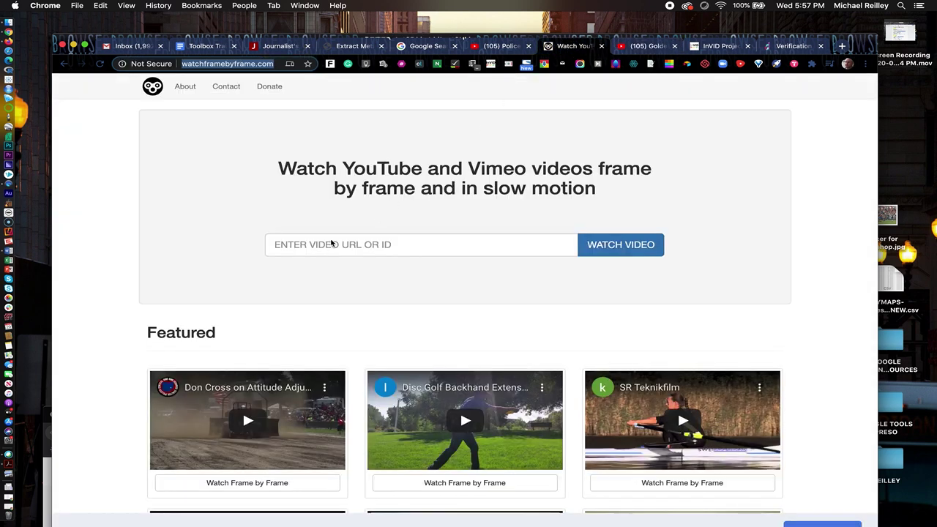
left_click(311, 243)
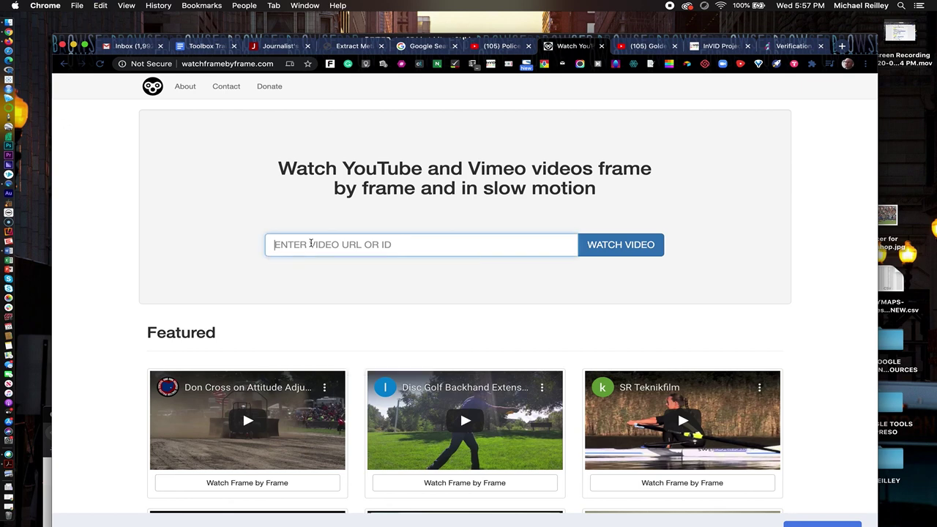
type("https://www.youtube.com/watch?v=Xb0P5t5NQWM")
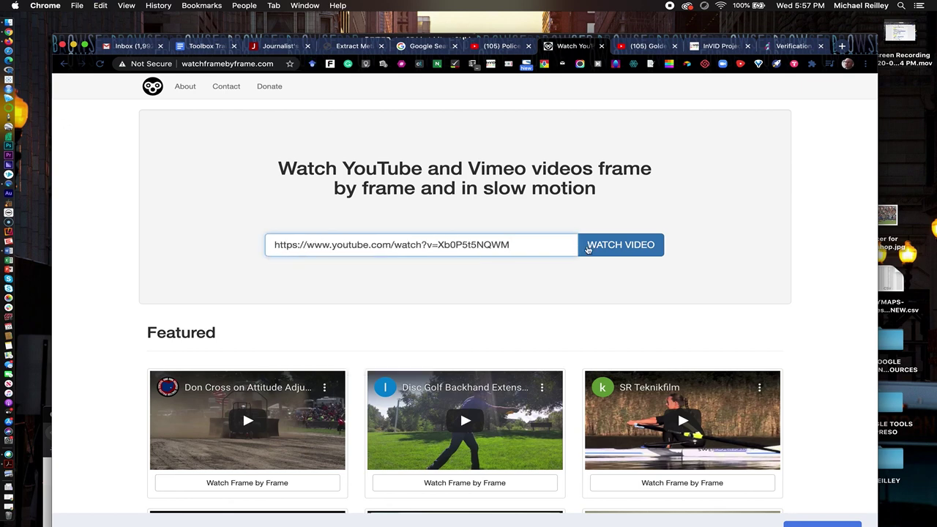
left_click(611, 246)
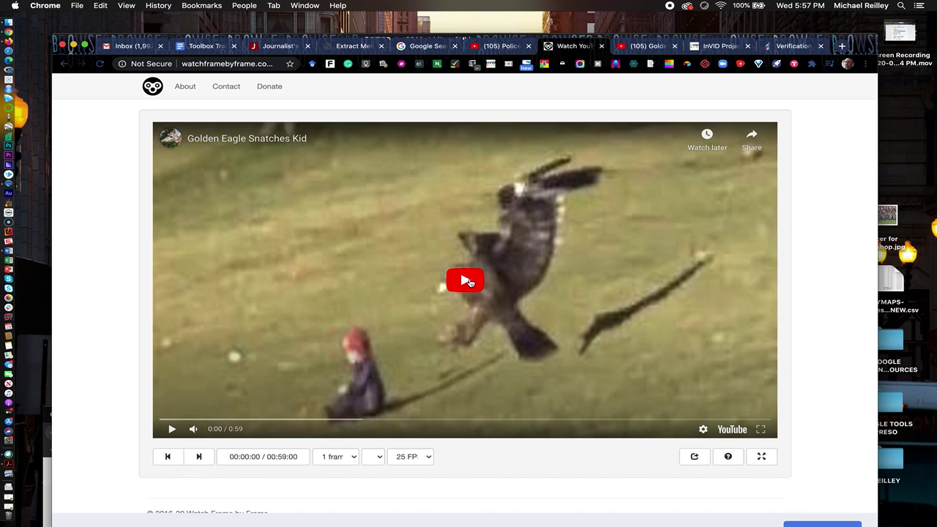
Play the loaded video, rewind it to about 0:09, dismiss the suggested videos, and replay it, pausing at 0:11 during the eagle's swoop.
left_click(469, 281)
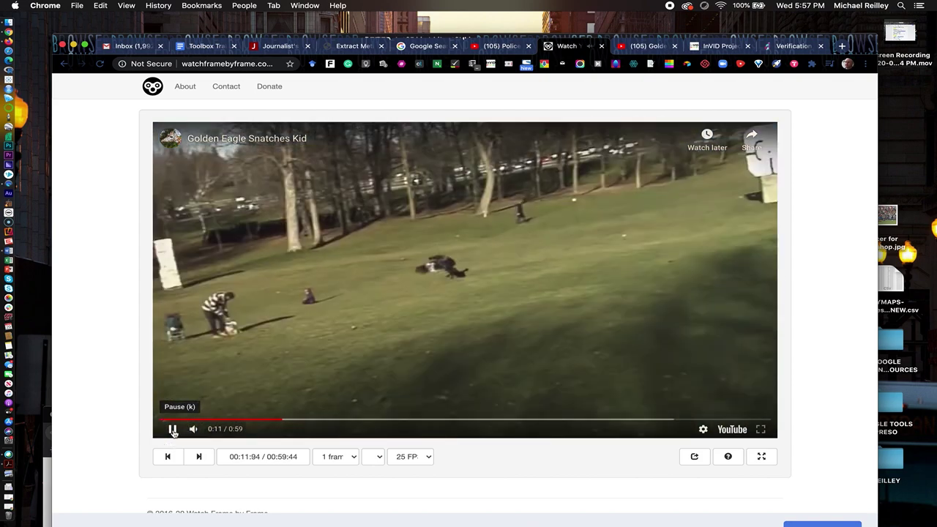
left_click(173, 431)
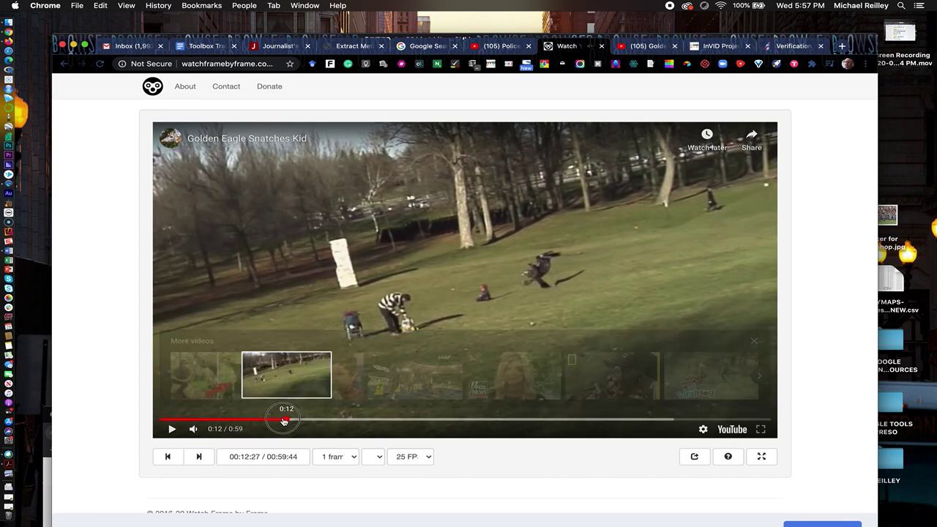
left_click_drag(279, 422, 256, 423)
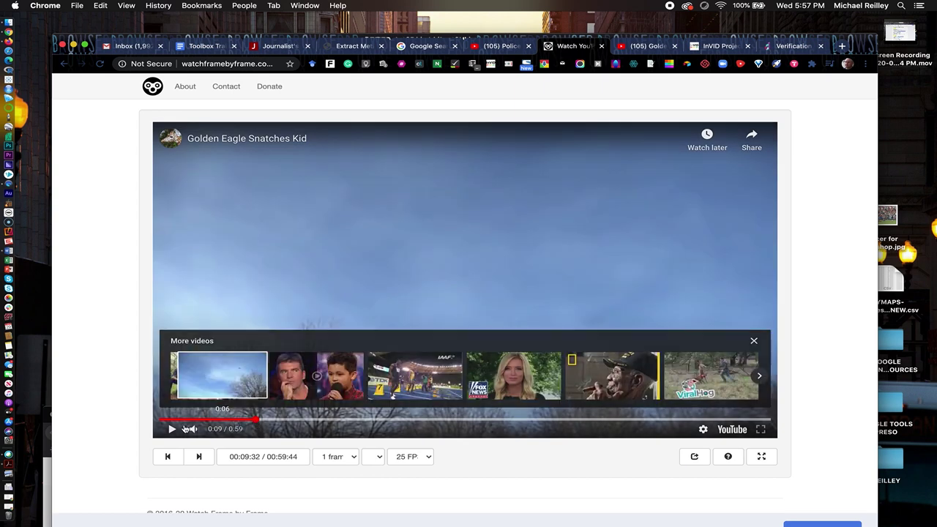
left_click(754, 341)
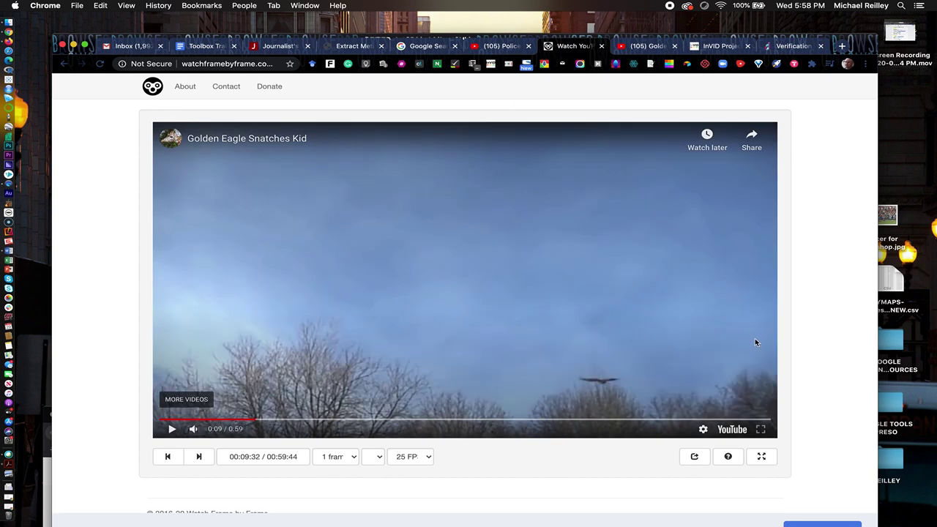
left_click(172, 431)
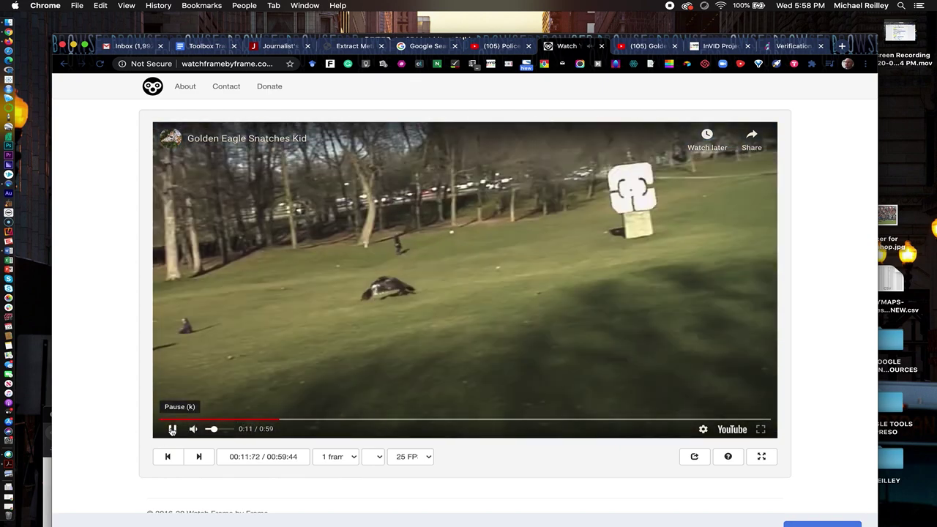
left_click(172, 429)
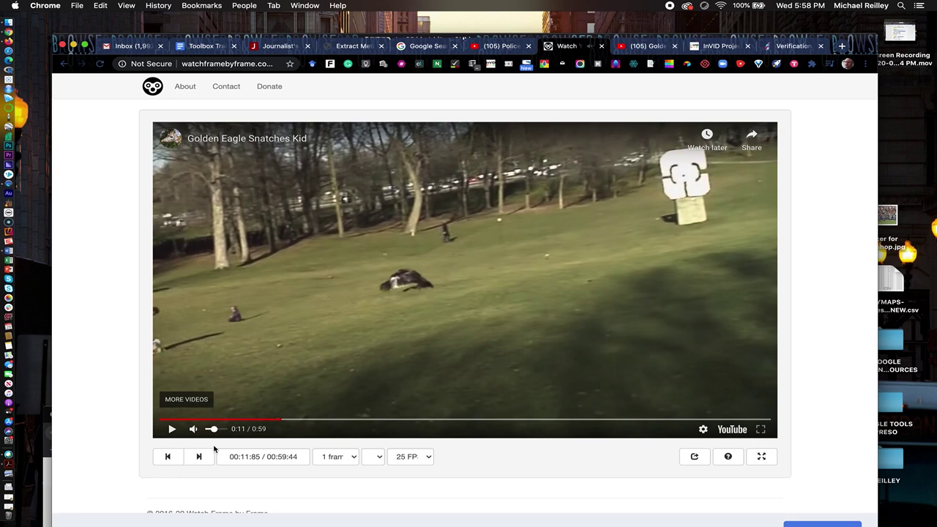
Step backward one frame at a time from 00:11:85 to about 00:11:13, examining the eagle's descent and shadow.
left_click(168, 457)
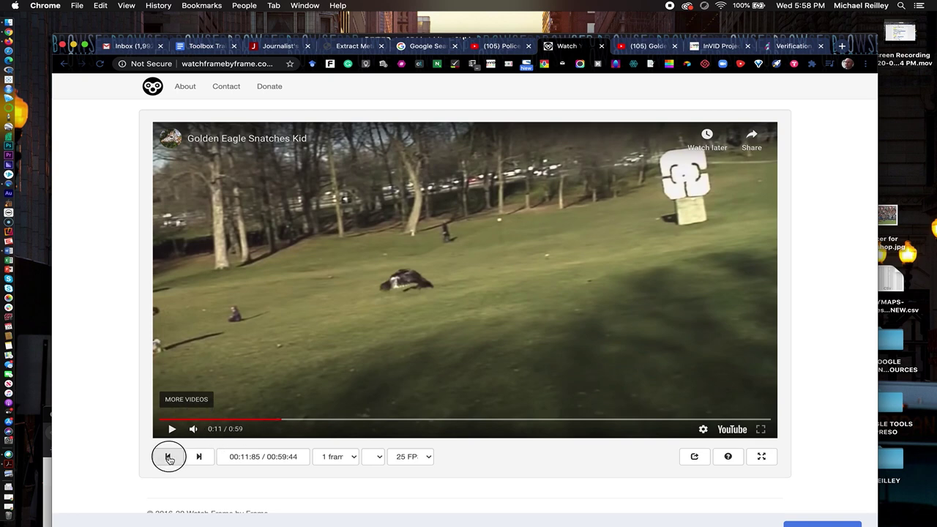
left_click(168, 458)
left_click(169, 457)
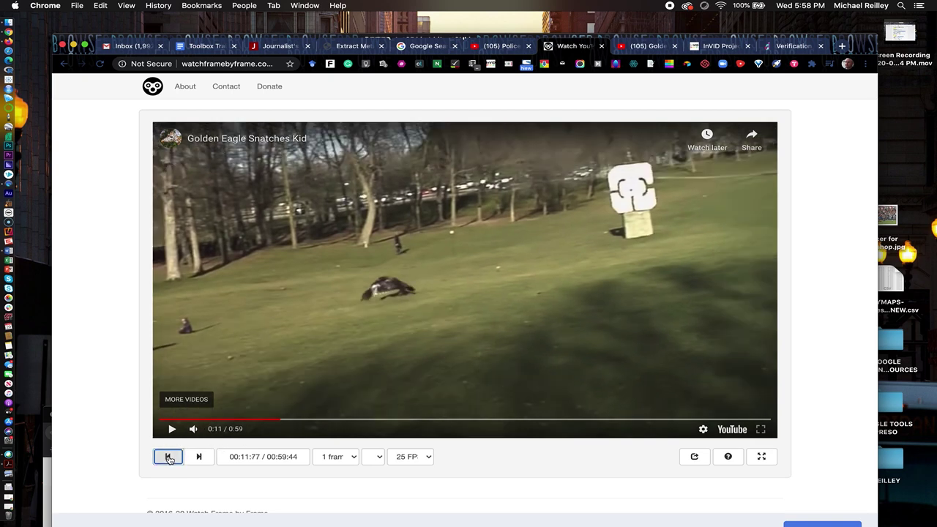
left_click(168, 457)
left_click(168, 457)
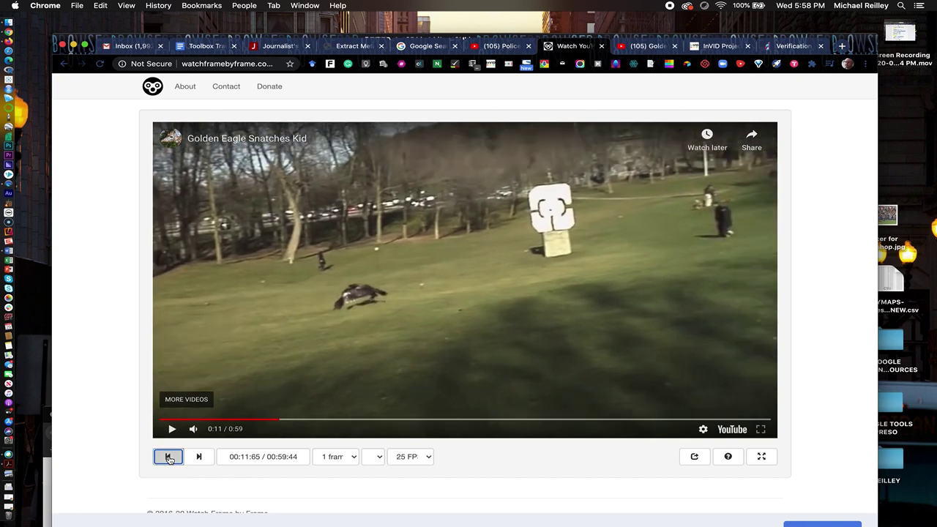
left_click(168, 457)
left_click(168, 458)
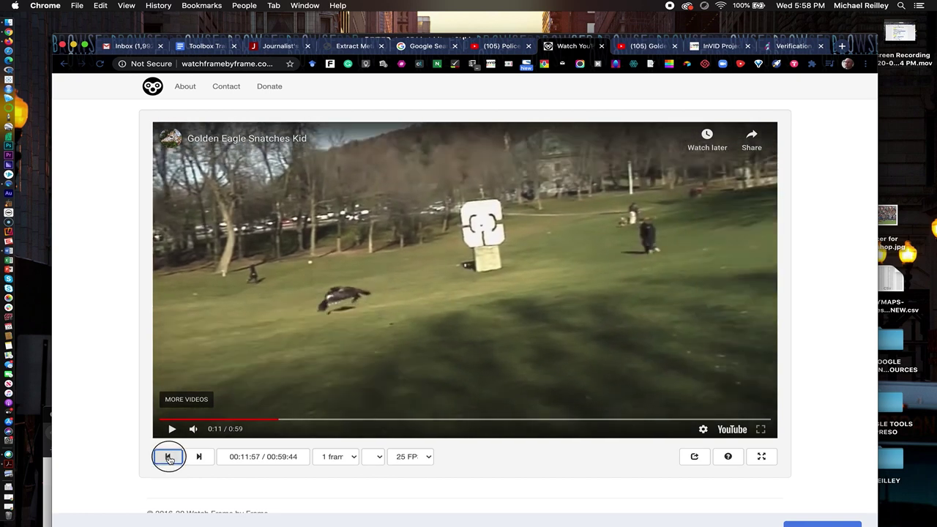
left_click(168, 457)
left_click(168, 457)
left_click(168, 458)
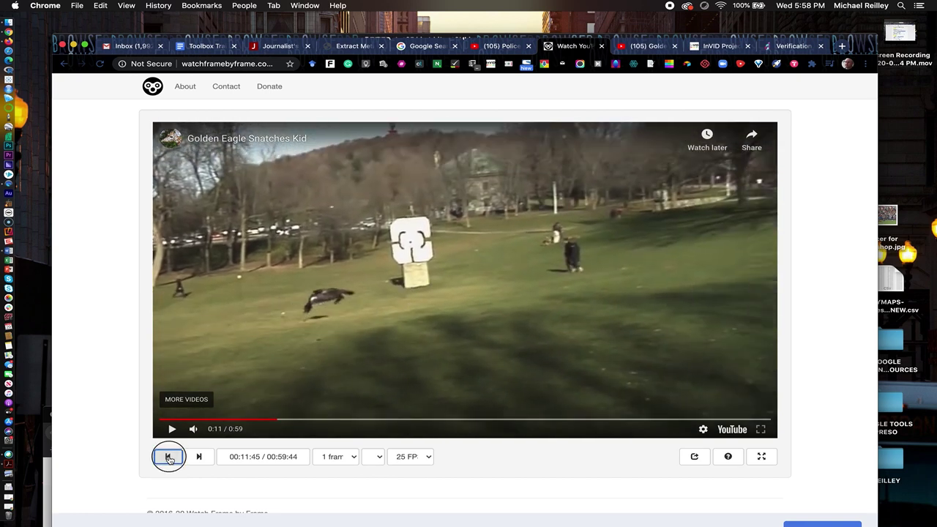
left_click(168, 458)
left_click(168, 457)
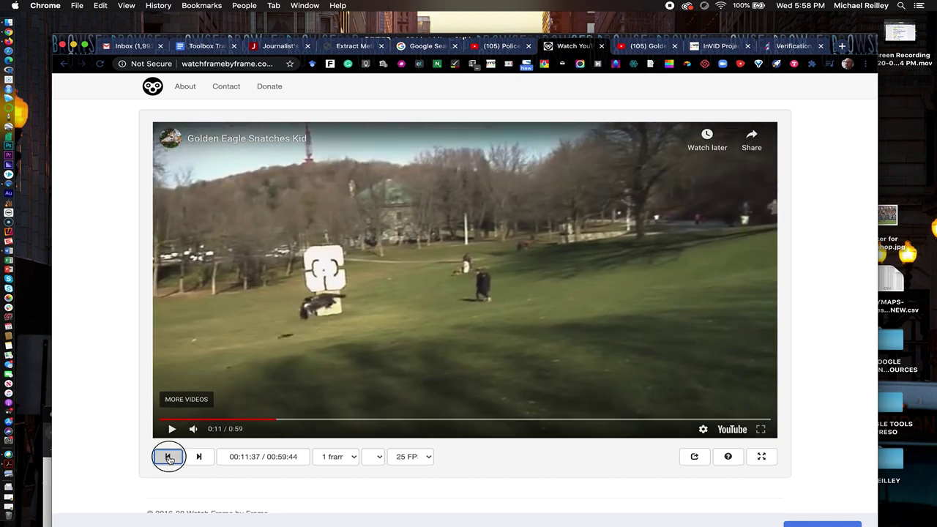
left_click(168, 458)
left_click(169, 457)
left_click(168, 457)
left_click(168, 457)
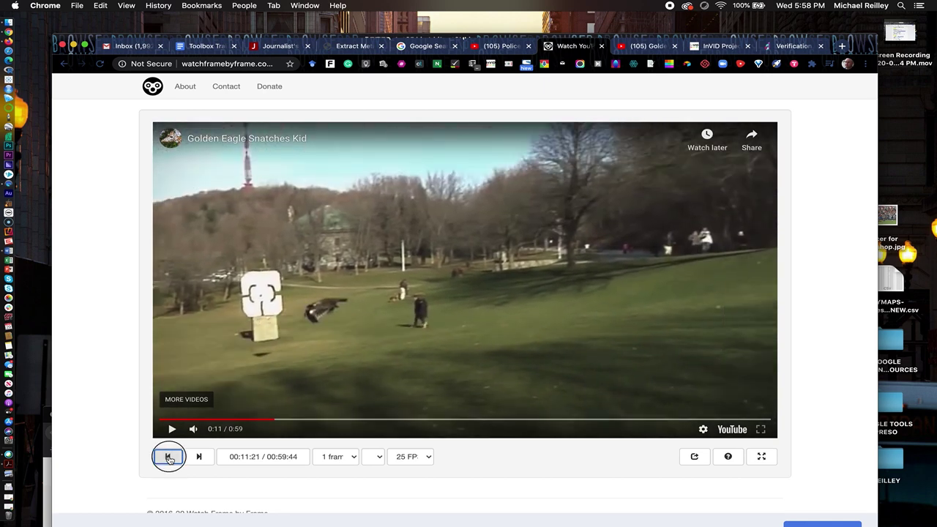
left_click(168, 458)
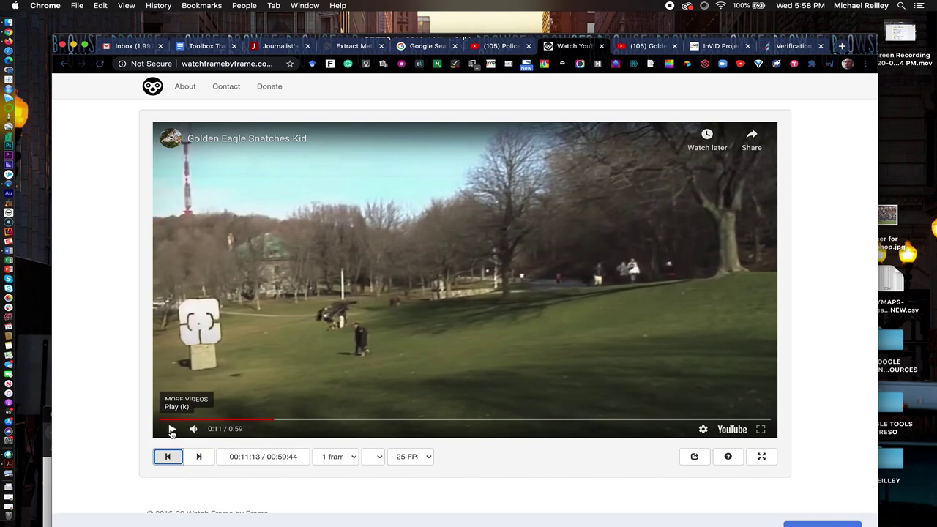
Step forward one frame at a time from 00:11:13 to about 00:12:01, examining the eagle and its shadow as it descends.
left_click(198, 457)
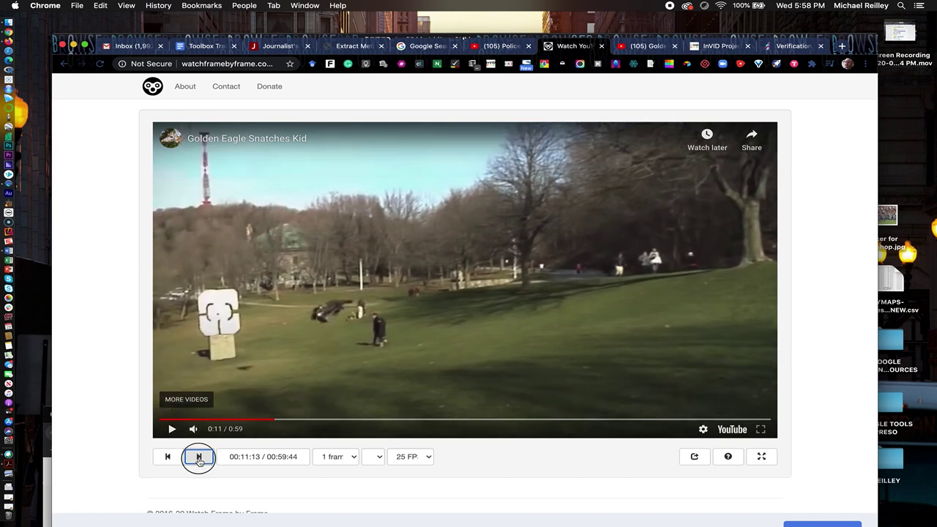
left_click(198, 457)
left_click(198, 457)
left_click(198, 457)
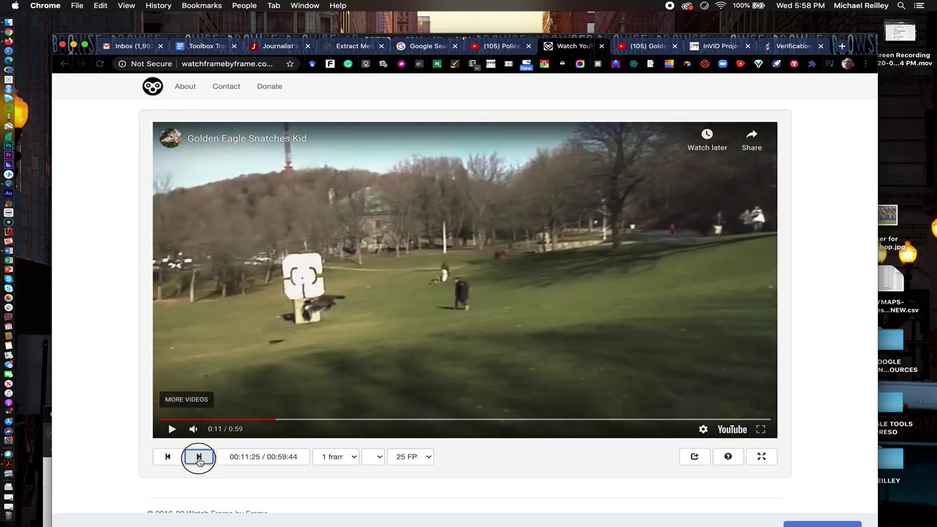
left_click(199, 457)
left_click(198, 457)
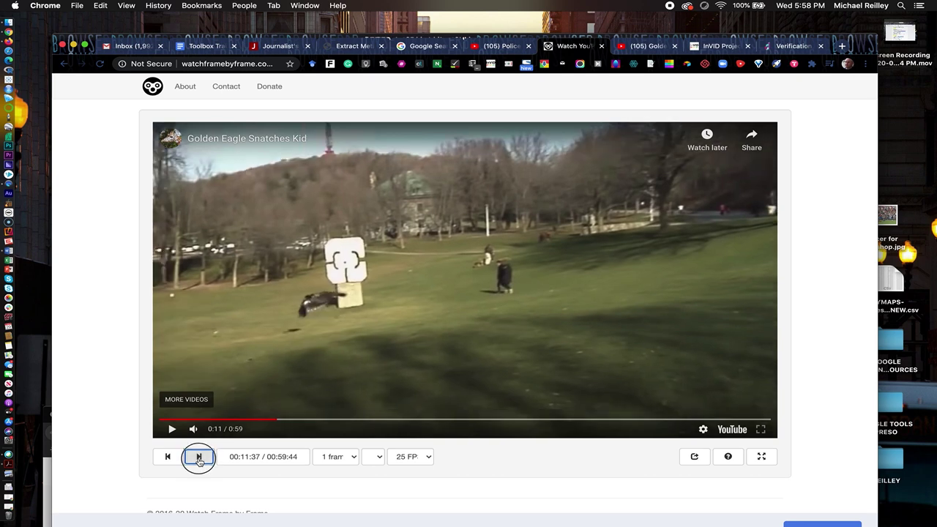
left_click(198, 456)
left_click(198, 456)
left_click(199, 457)
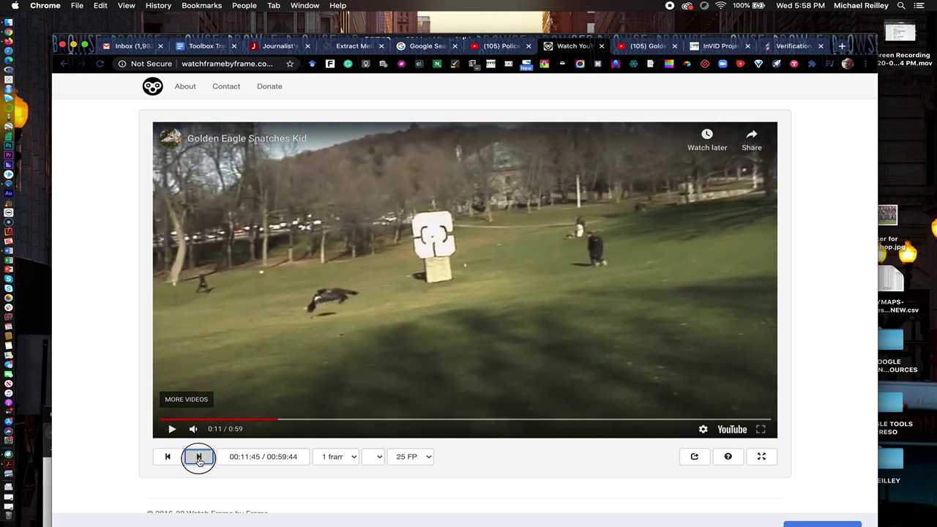
left_click(198, 457)
left_click(199, 456)
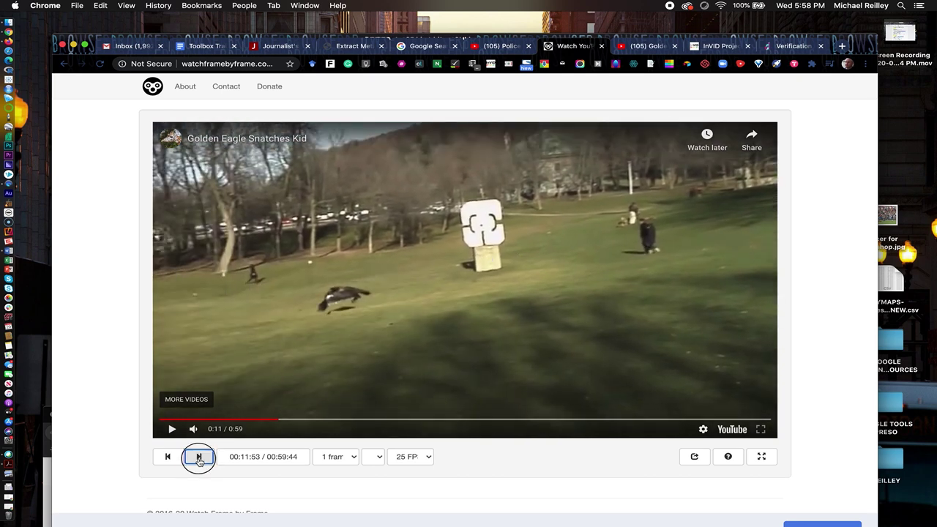
left_click(198, 456)
left_click(199, 457)
left_click(198, 457)
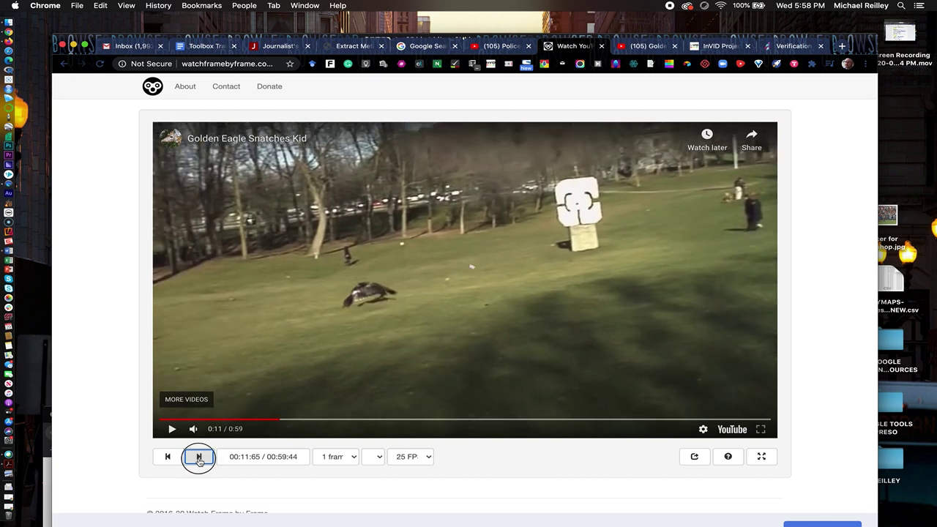
left_click(198, 457)
left_click(199, 457)
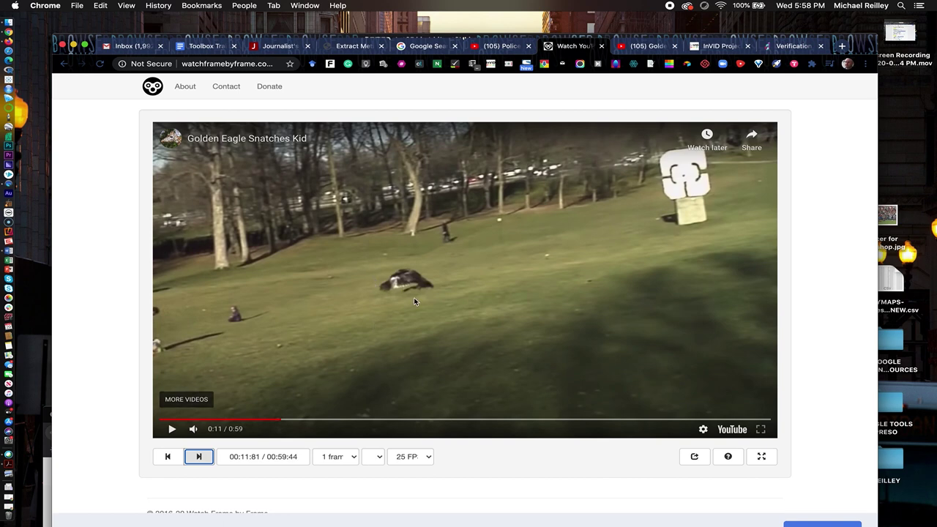
left_click(198, 457)
left_click(199, 457)
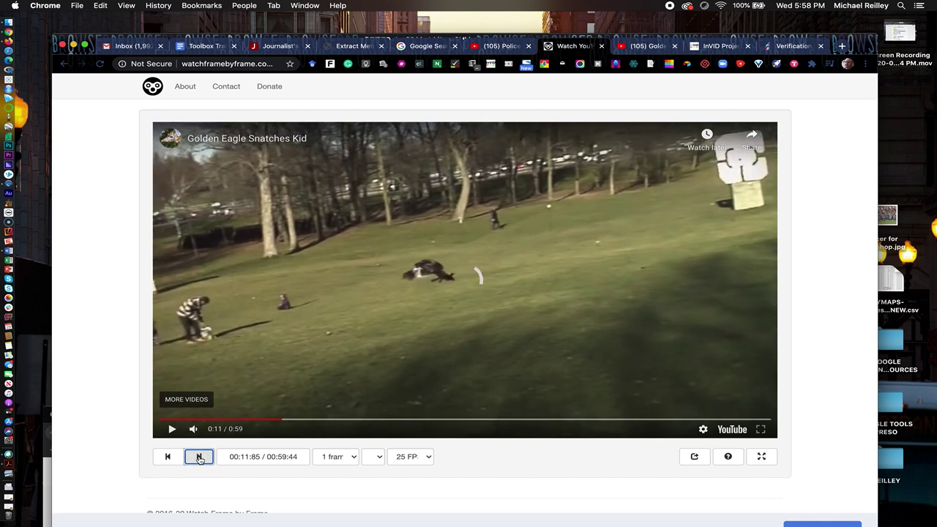
left_click(198, 457)
left_click(198, 456)
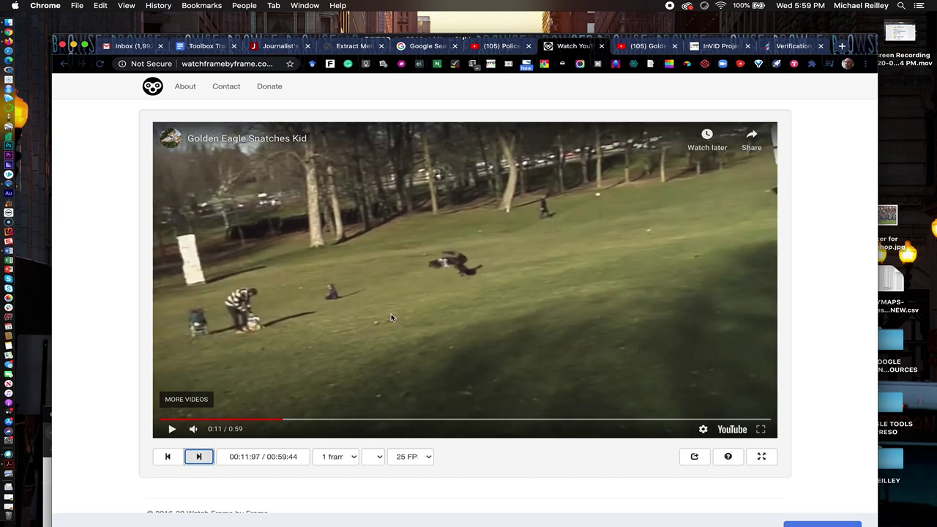
left_click(198, 458)
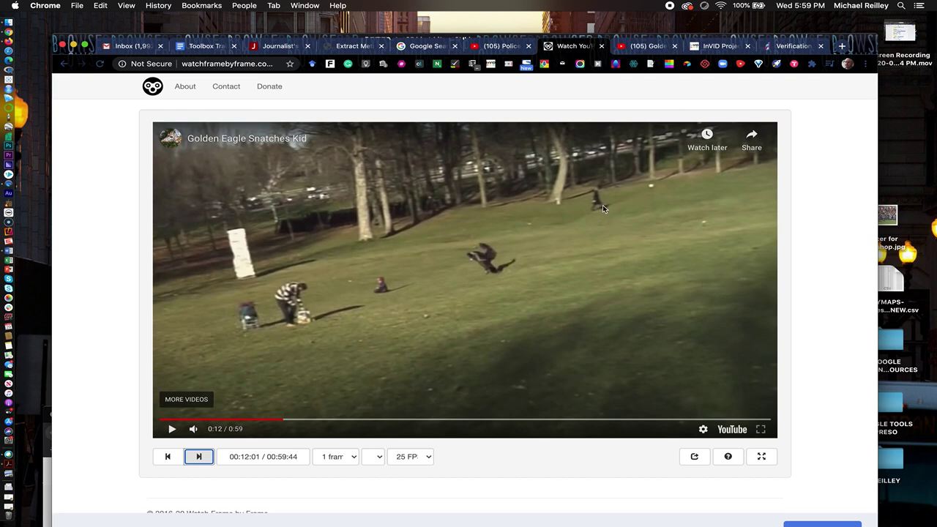
Advance frame by frame from 00:12:01 to about 00:13:25, examining how the eagle grabs and lifts the child.
left_click(199, 457)
left_click(198, 457)
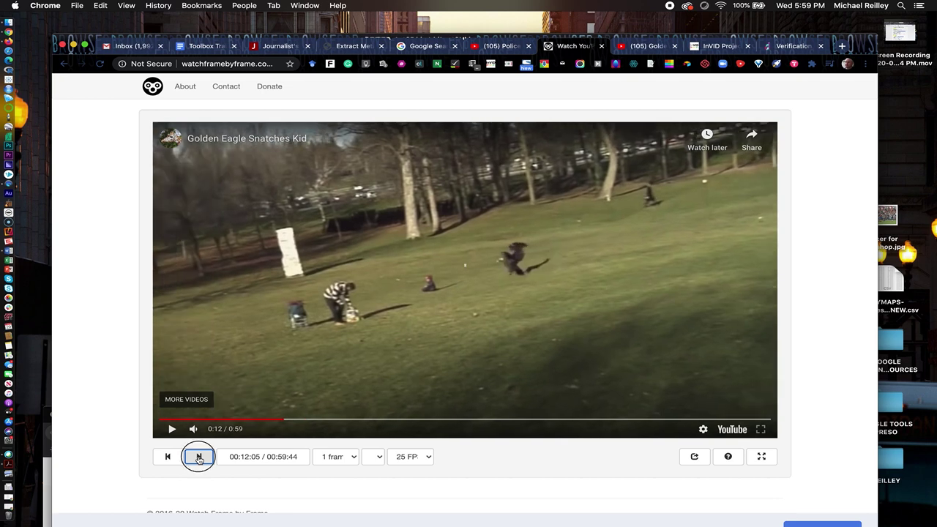
left_click(198, 457)
left_click(199, 457)
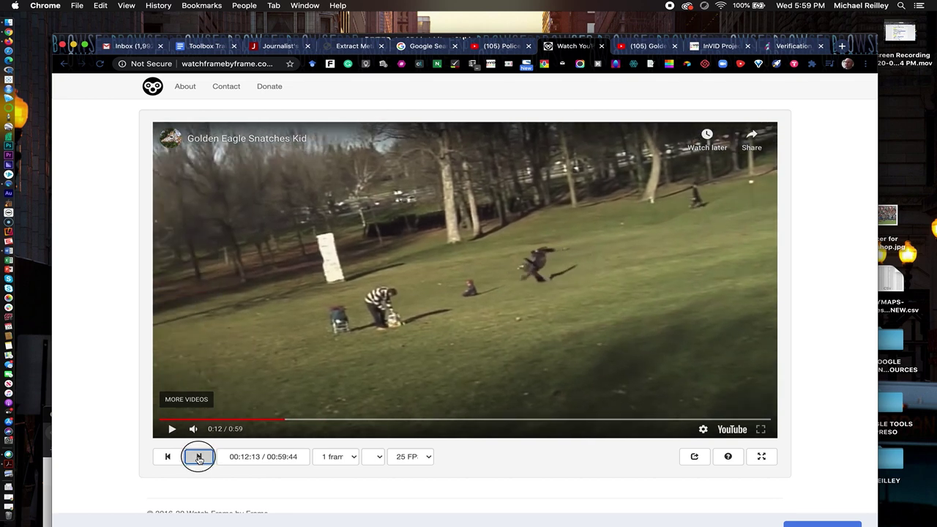
left_click(198, 456)
left_click(198, 457)
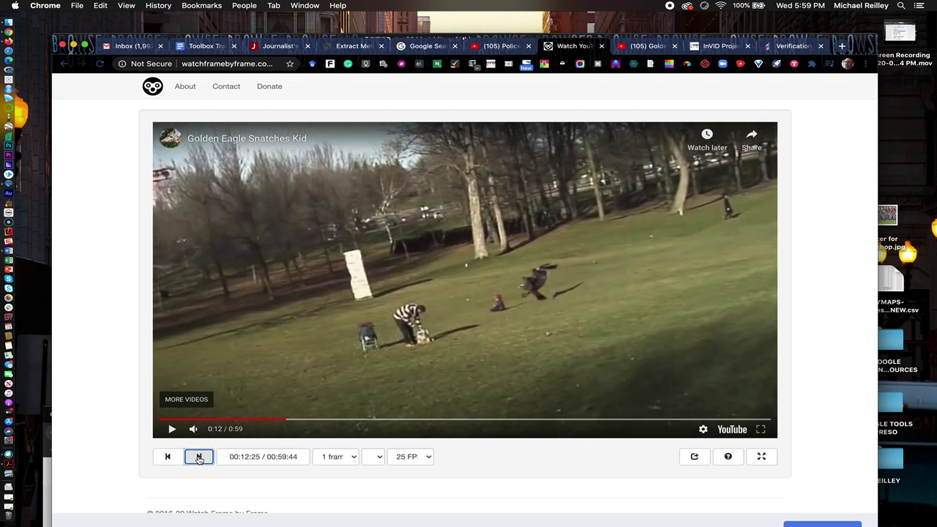
left_click(198, 457)
left_click(199, 457)
left_click(199, 456)
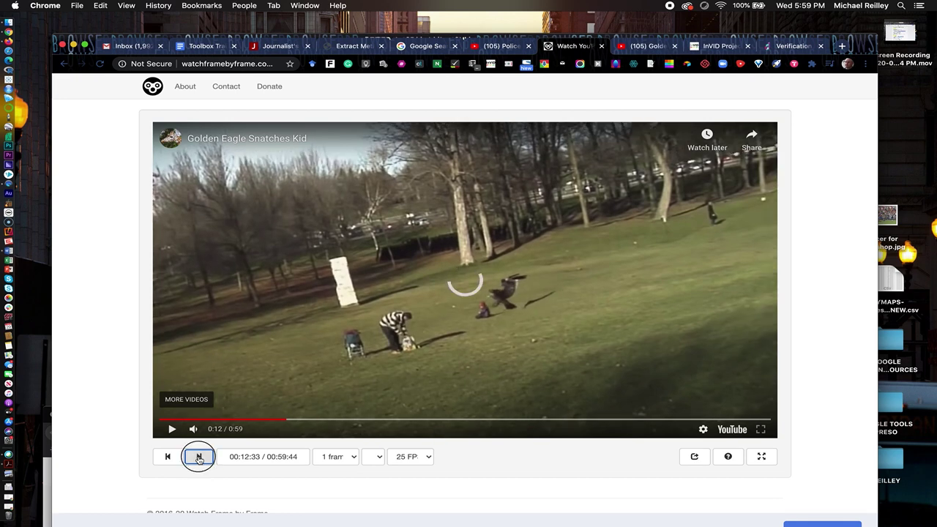
left_click(199, 456)
left_click(199, 457)
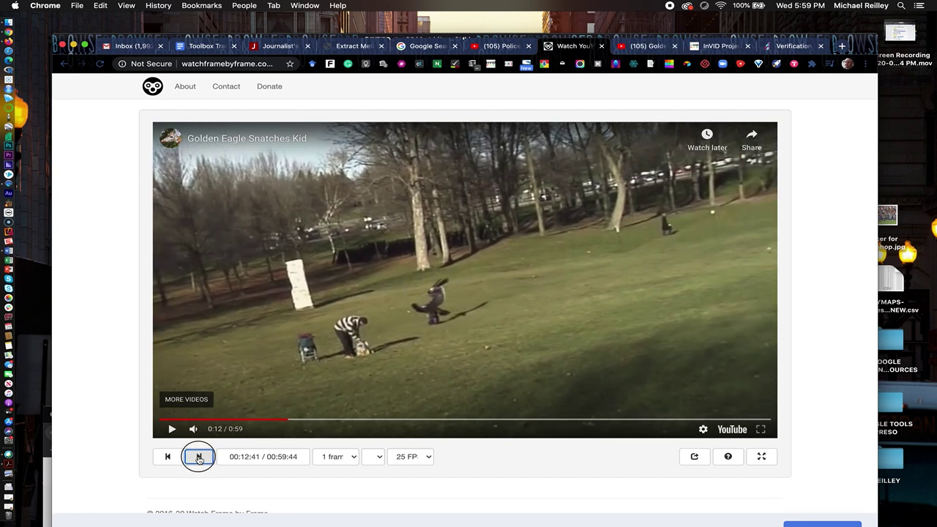
left_click(198, 457)
left_click(199, 457)
left_click(198, 457)
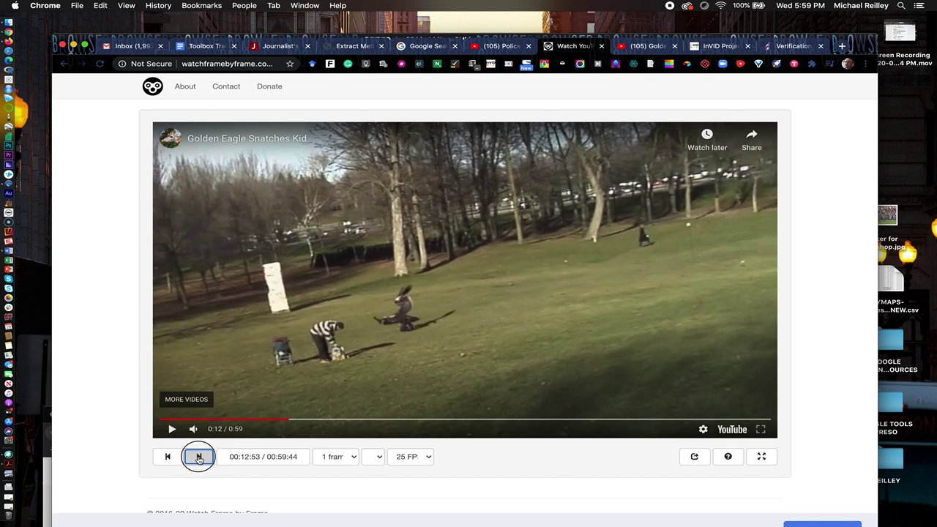
left_click(199, 456)
left_click(199, 457)
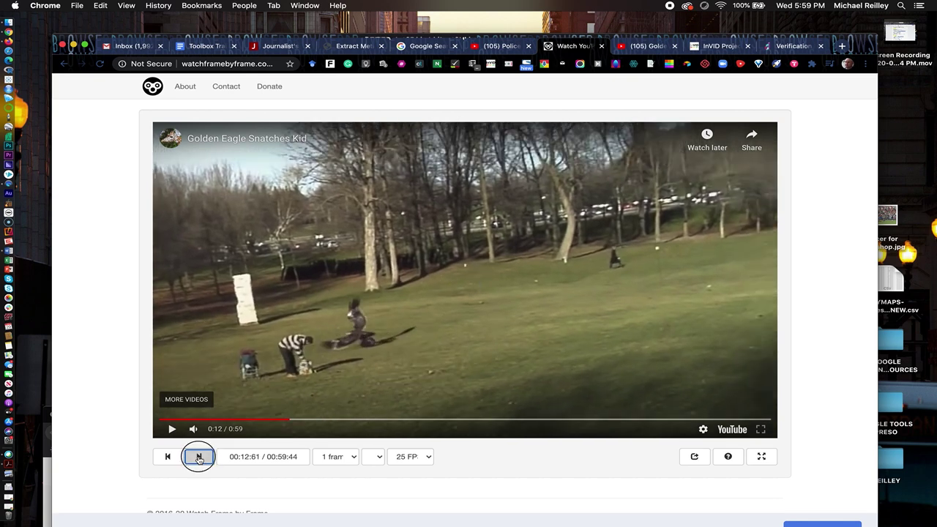
left_click(199, 457)
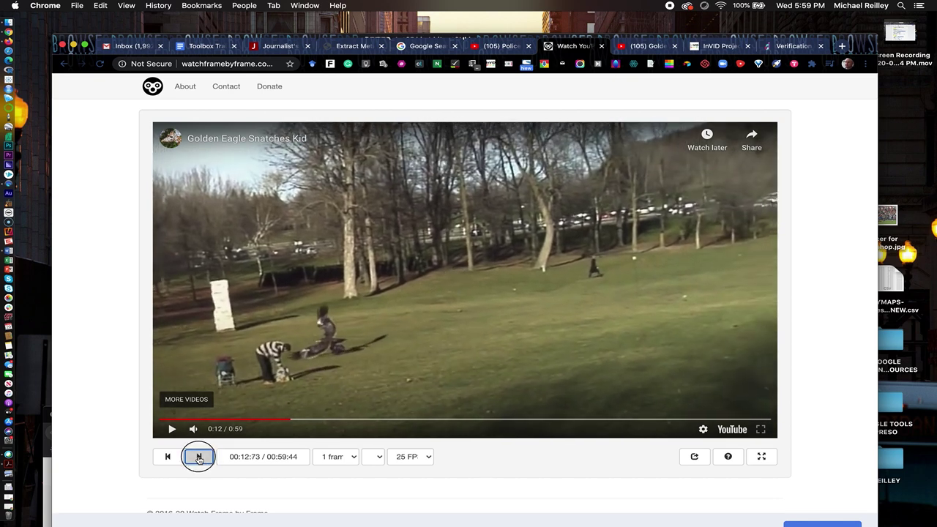
left_click(198, 457)
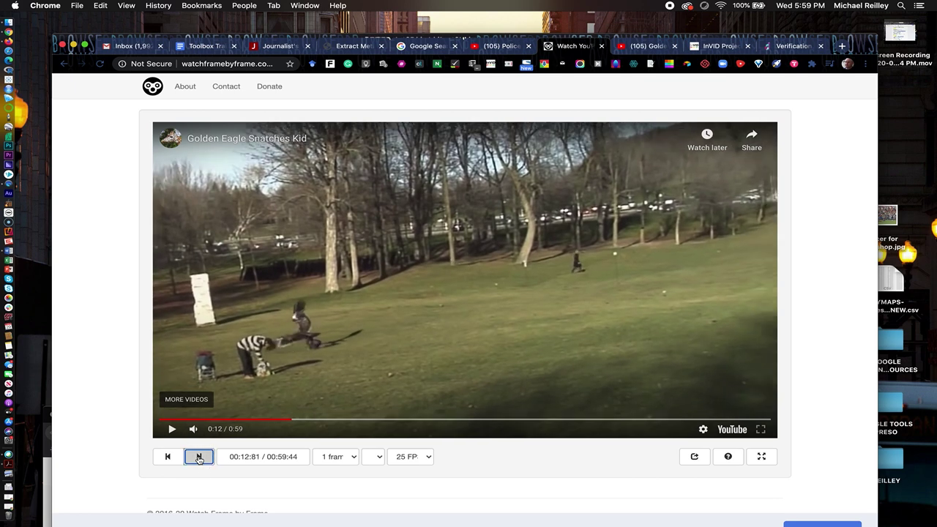
left_click(198, 457)
left_click(199, 457)
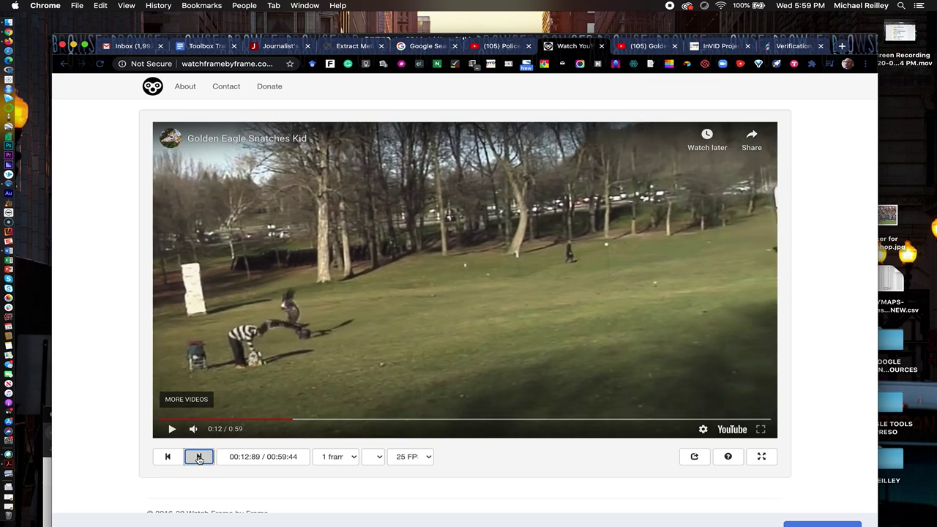
left_click(198, 457)
left_click(198, 457)
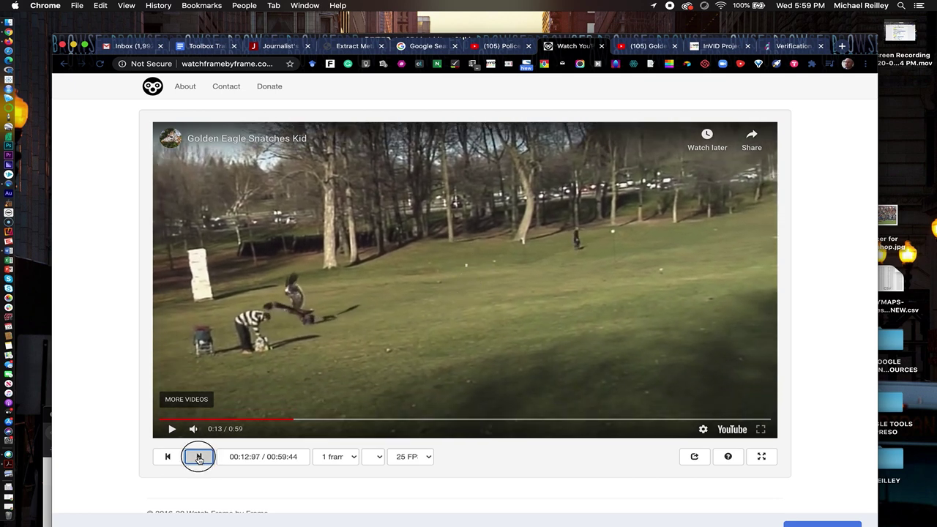
left_click(198, 457)
left_click(198, 456)
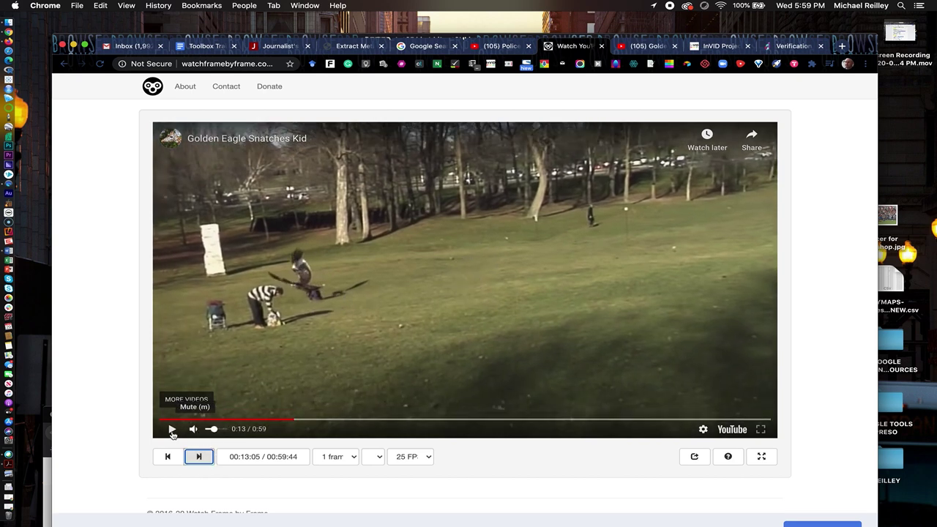
left_click(198, 457)
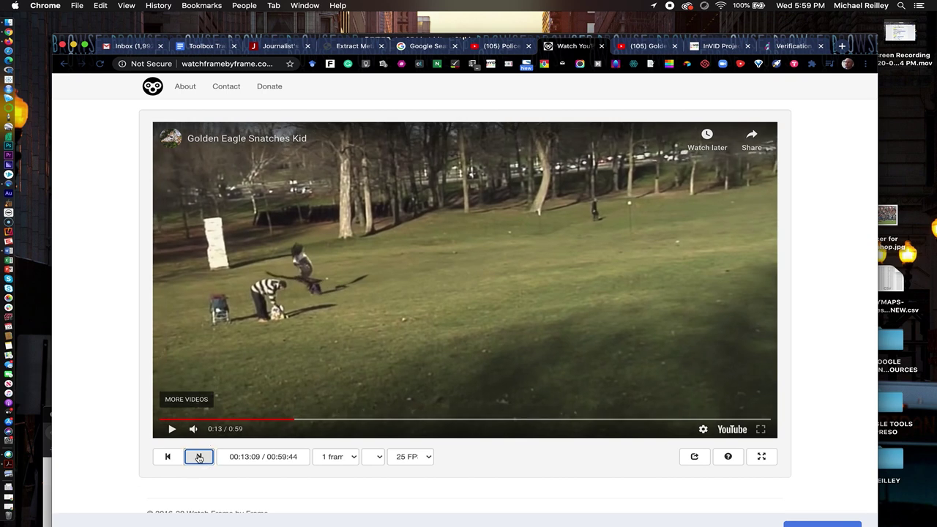
left_click(198, 457)
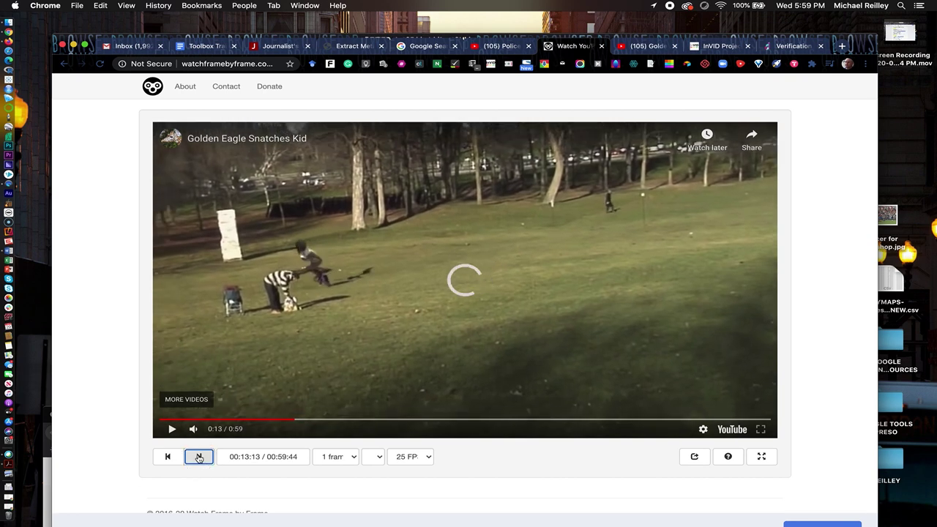
left_click(198, 457)
left_click(198, 457)
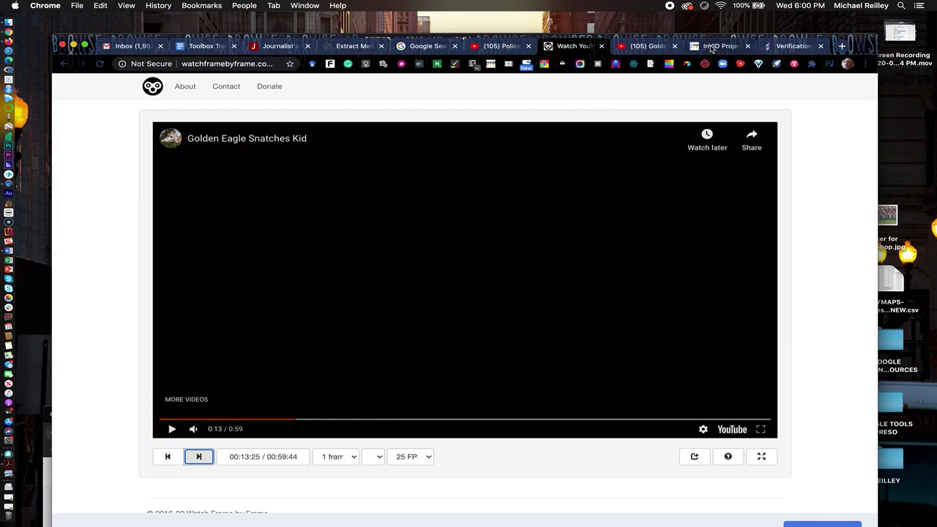
Switch to the InVID Project site and view its technologies, including the Verification Plugin.
left_click(711, 46)
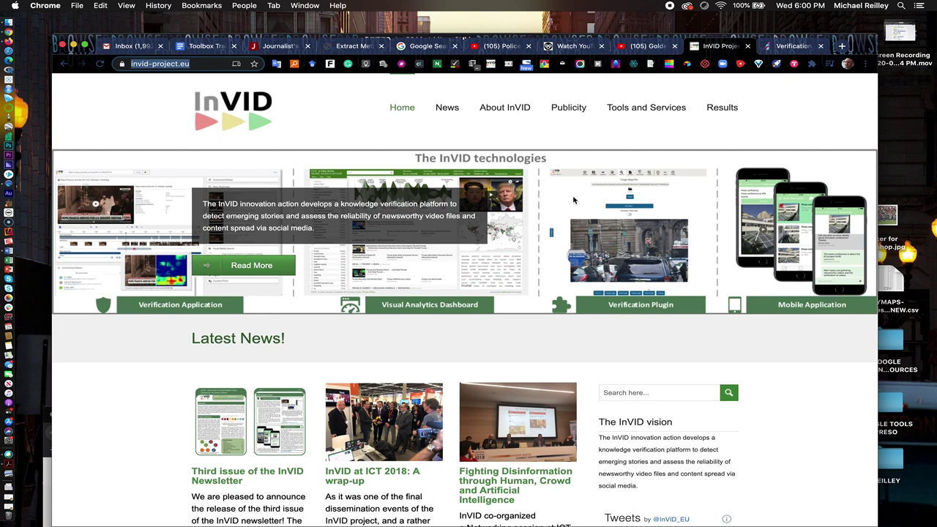
mouse_move(645, 111)
Switch to the Verification Handbook page on DataJournalism.com, skim its chapter list through Investigating Platforms, and return to the page's start.
left_click(792, 50)
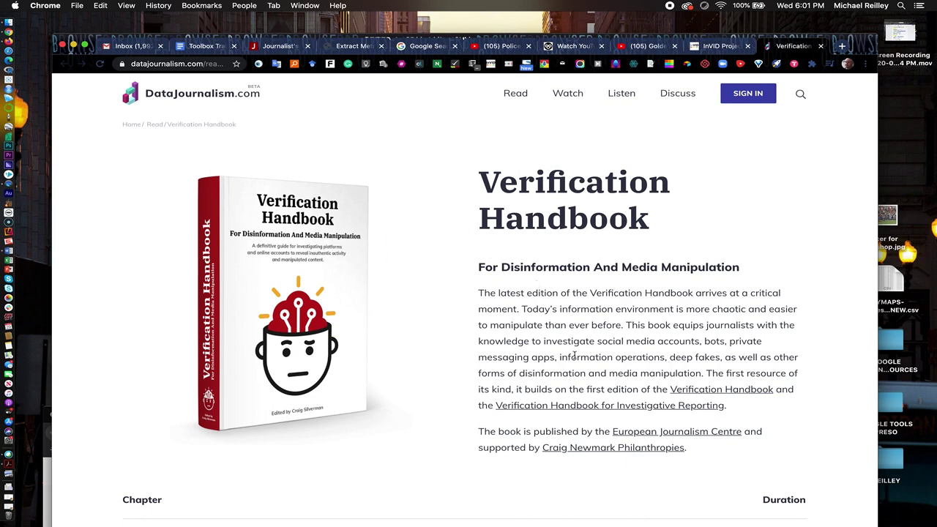
scroll(575, 355, "down", 5)
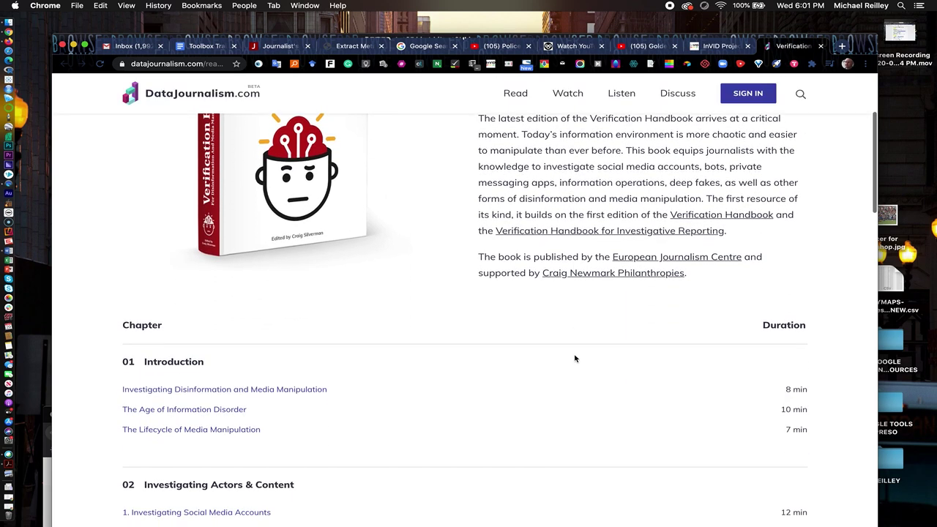
scroll(574, 359, "down", 4)
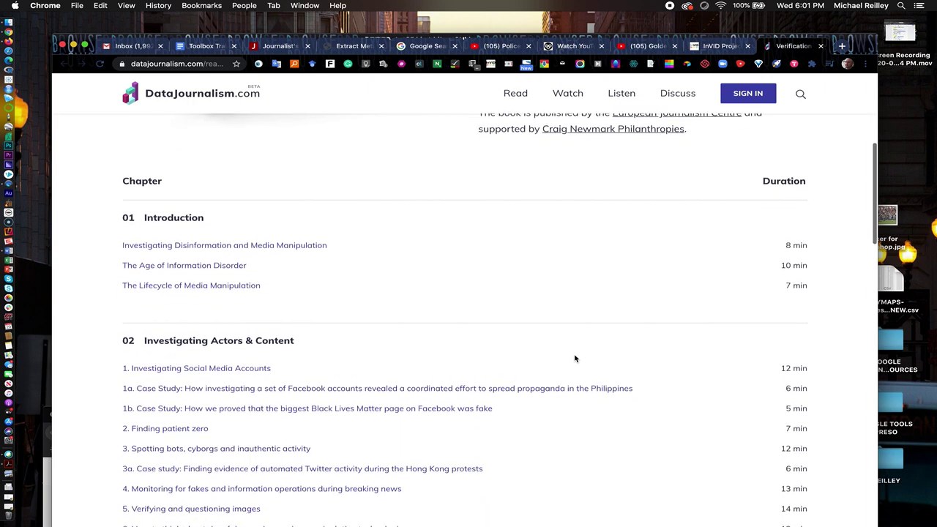
scroll(574, 359, "down", 3)
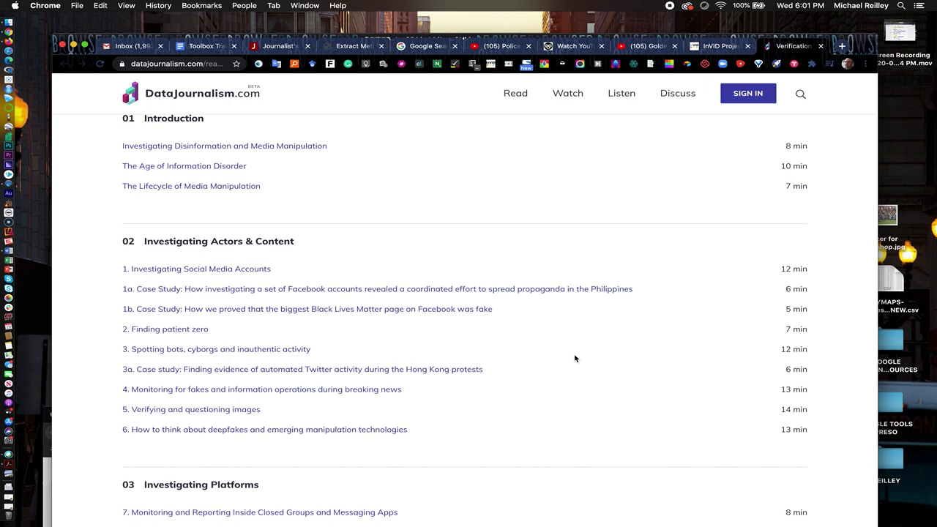
scroll(575, 359, "down", 6)
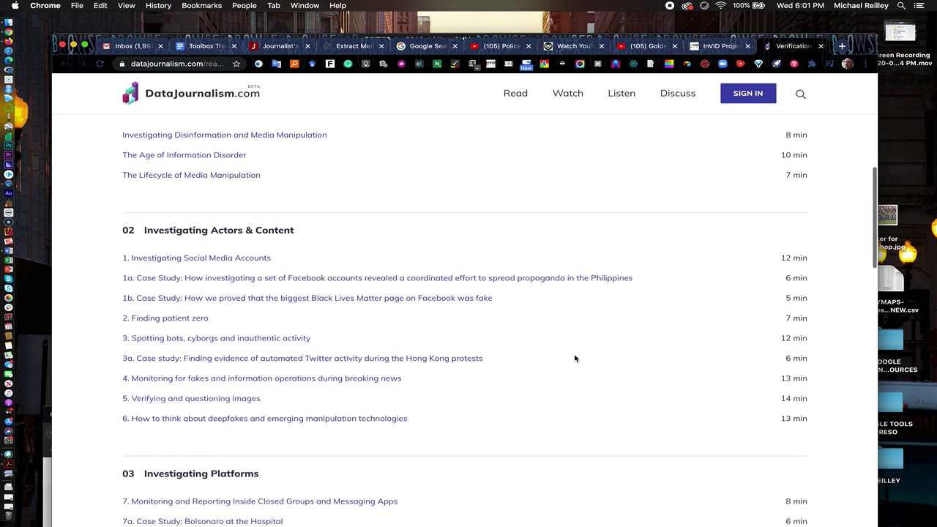
scroll(575, 359, "down", 2)
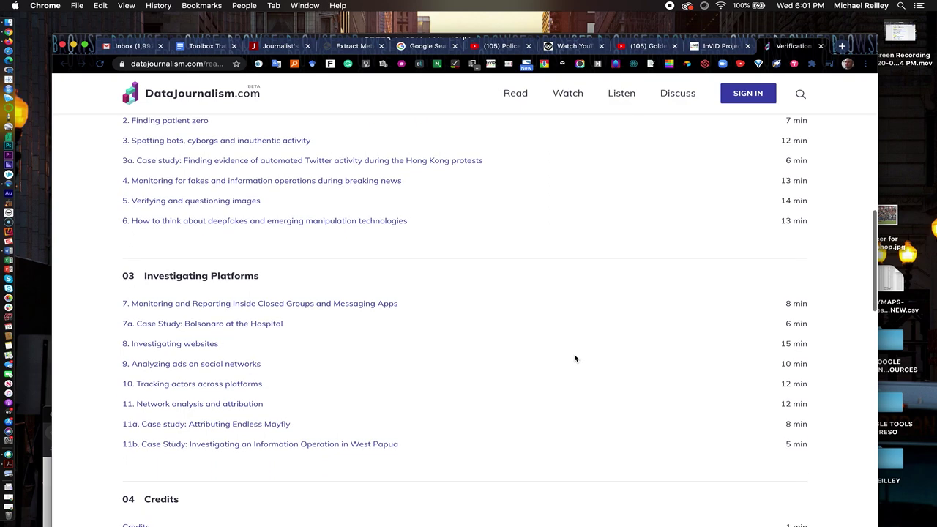
scroll(575, 359, "up", 1)
scroll(575, 359, "up", 12)
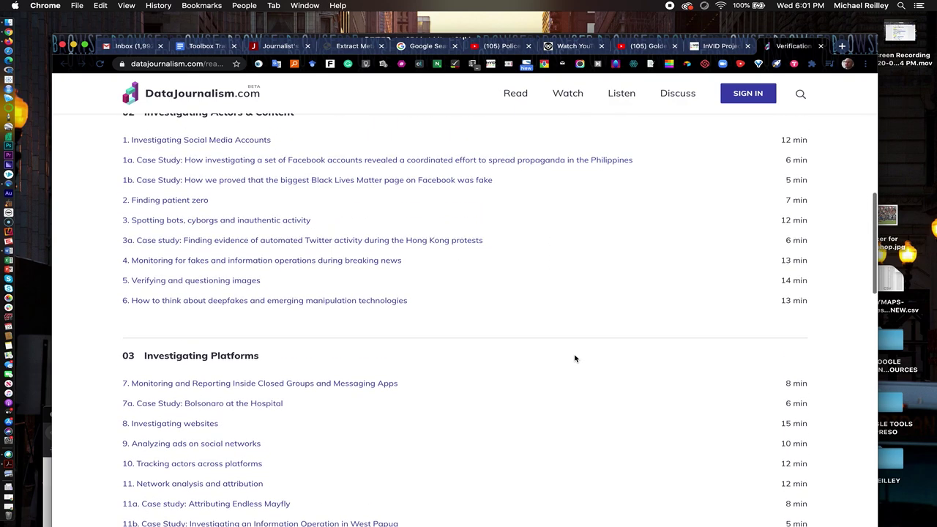
scroll(575, 357, "up", 3)
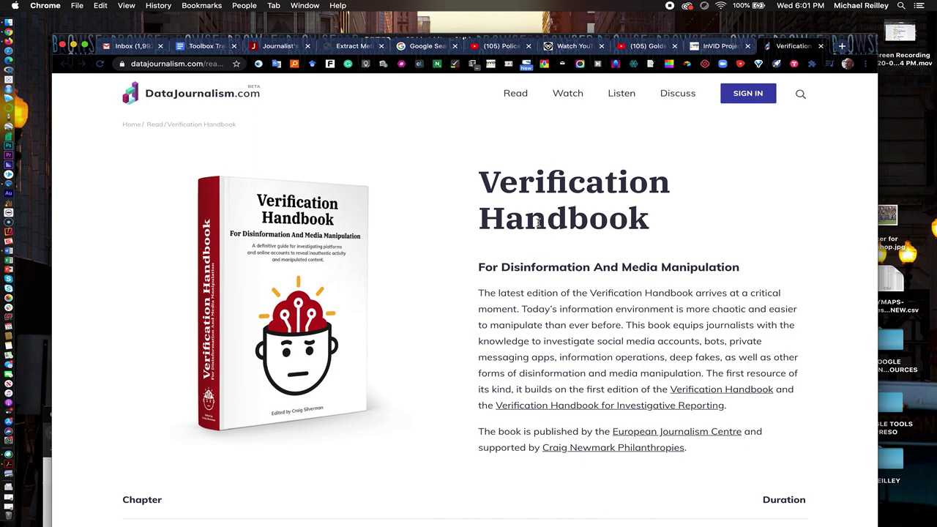
Review the handbook's Introduction and Investigating Actors & Content chapters, including the topics on bots, images and deepfakes.
scroll(596, 355, "down", 7)
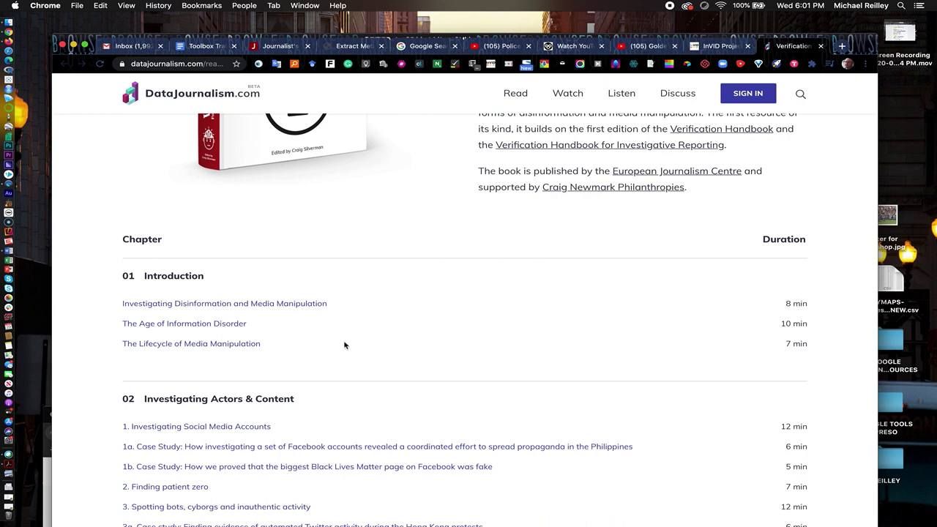
scroll(351, 383, "down", 3)
scroll(351, 383, "down", 1)
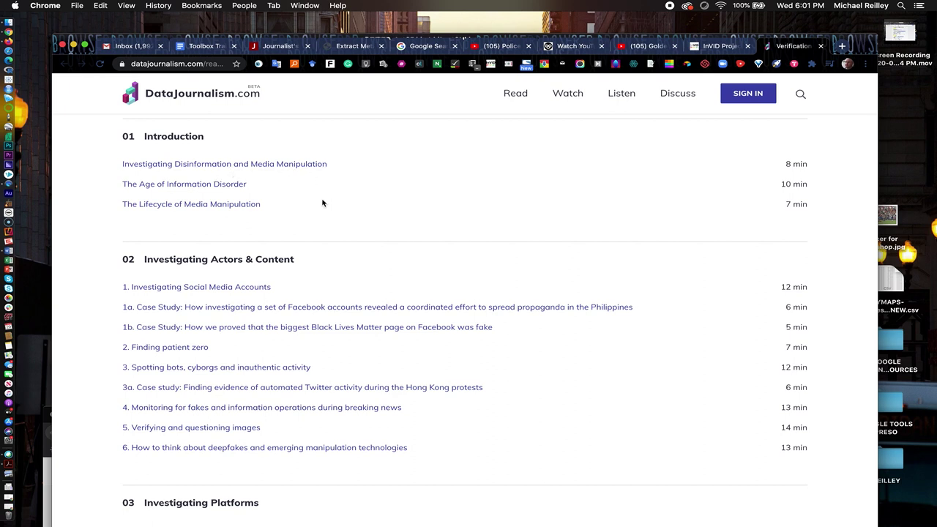
scroll(309, 336, "down", 1)
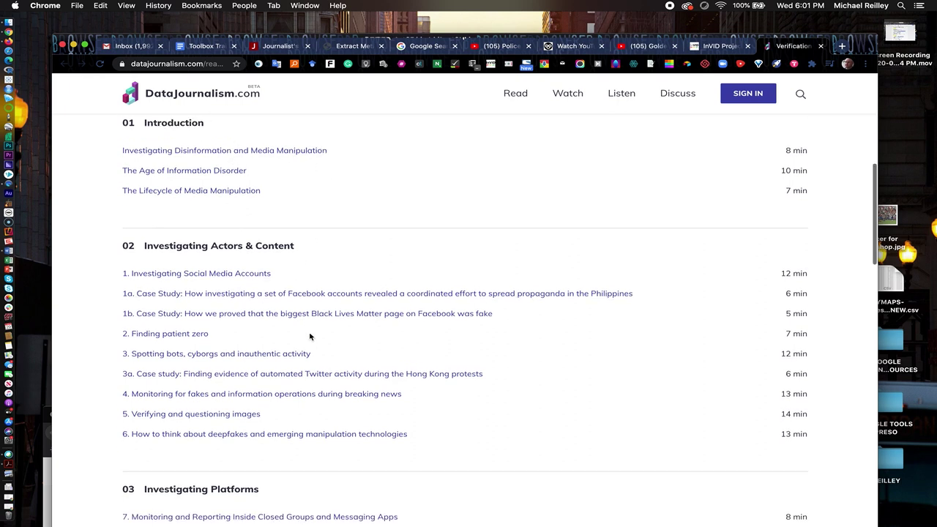
scroll(310, 337, "down", 3)
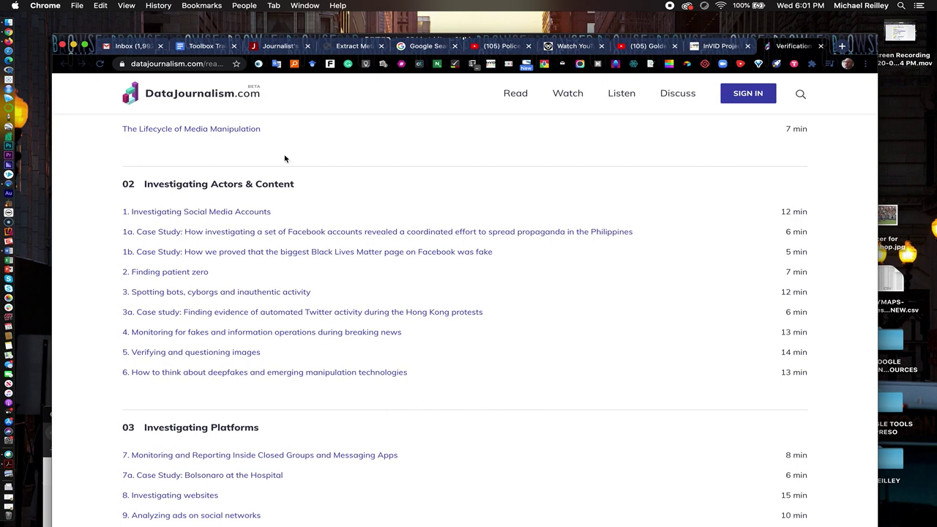
Return to the Toolbox Trainings document to review the tool links, and show the Journalist's Toolbox home page.
left_click(203, 47)
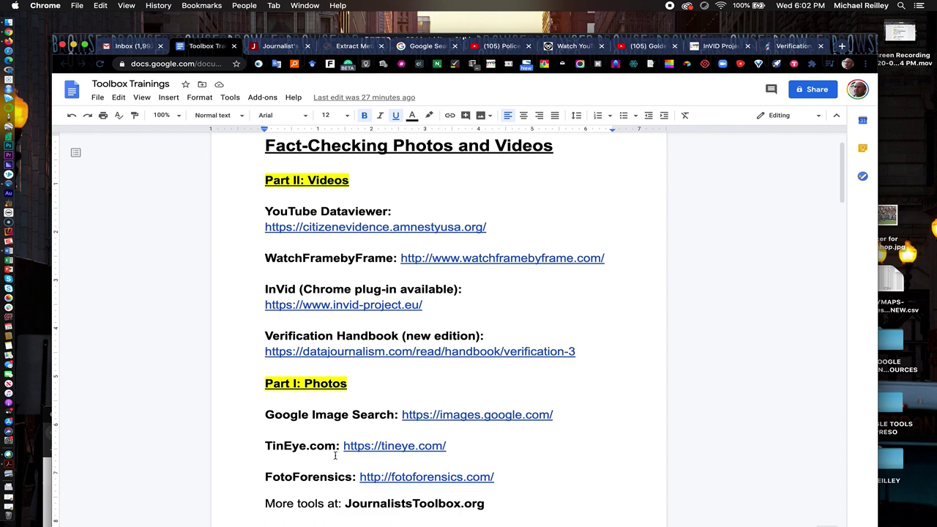
left_click(278, 46)
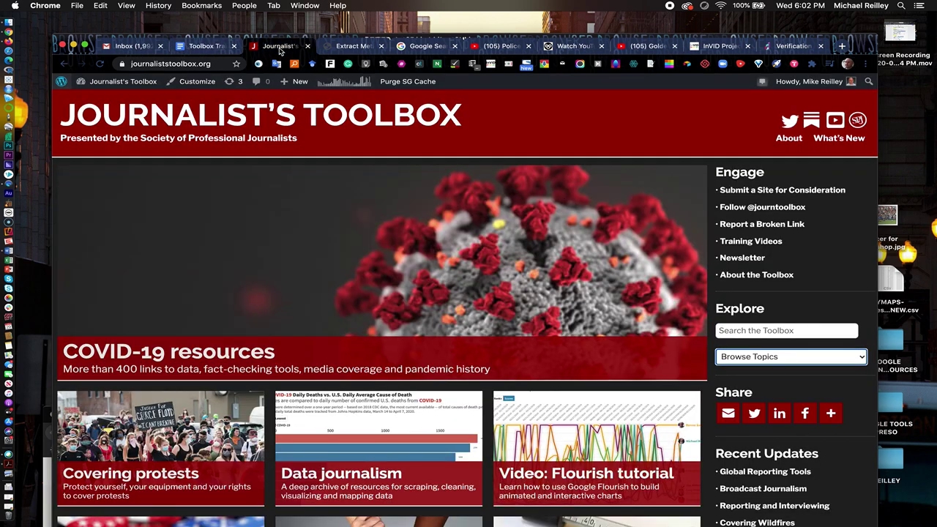